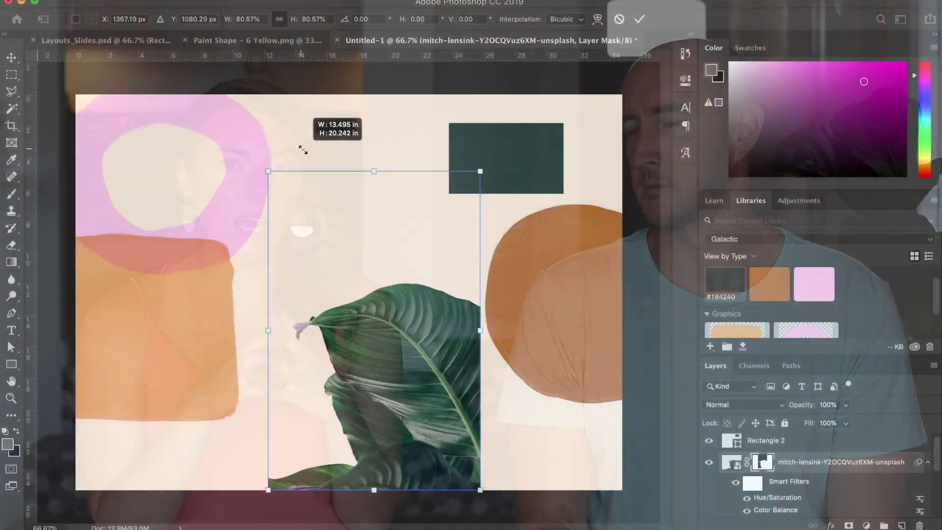
left_click_drag(209, 212, 209, 222)
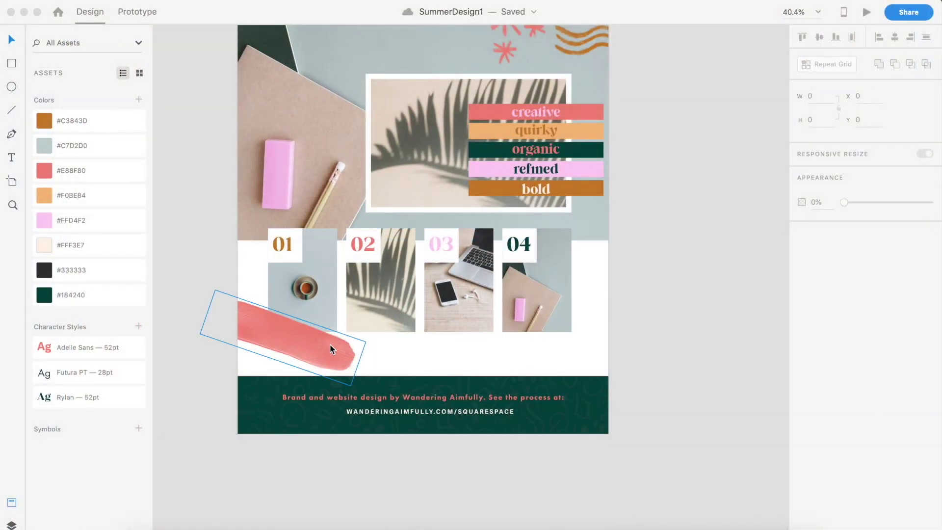
Examine the Galactic brand board, the mood board and the hand-painted shapes and drawings in the SummerDesign1 document.
scroll(329, 349, "right", 20)
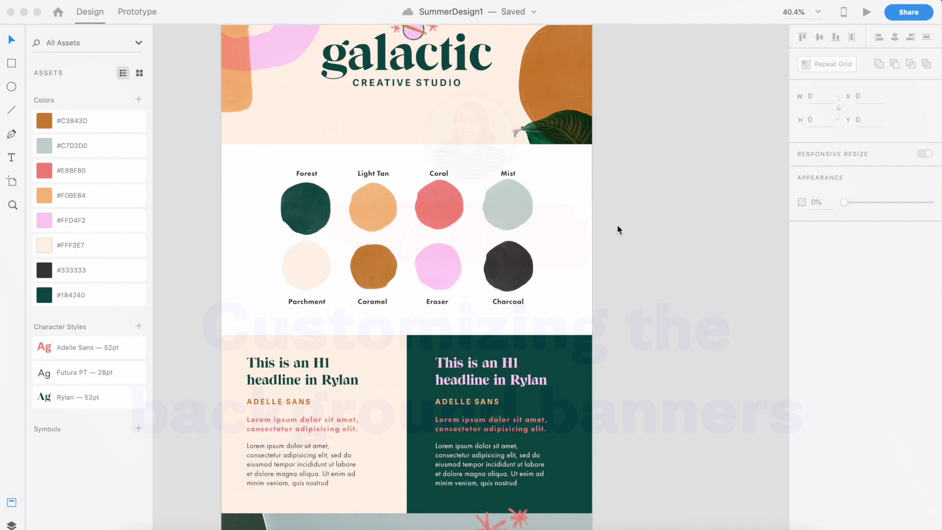
scroll(616, 228, "down", 10)
scroll(618, 230, "down", 3)
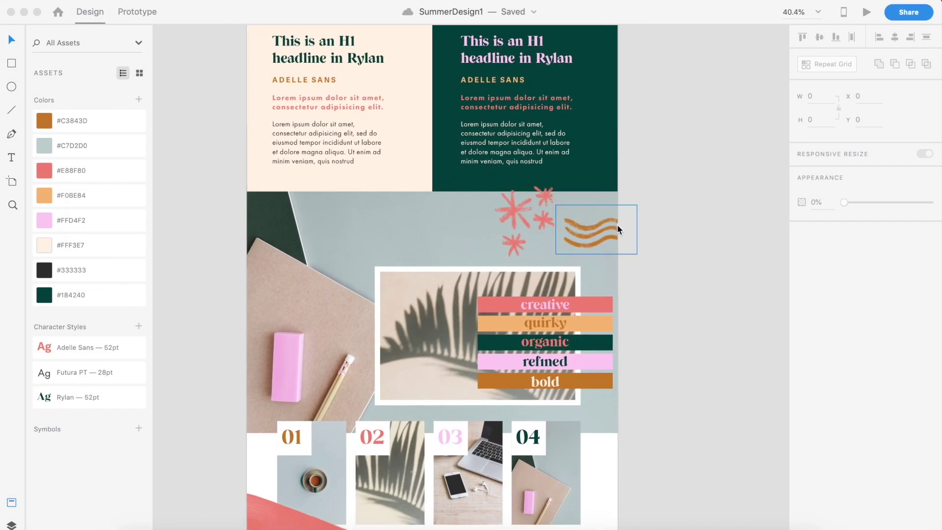
scroll(603, 240, "down", 12)
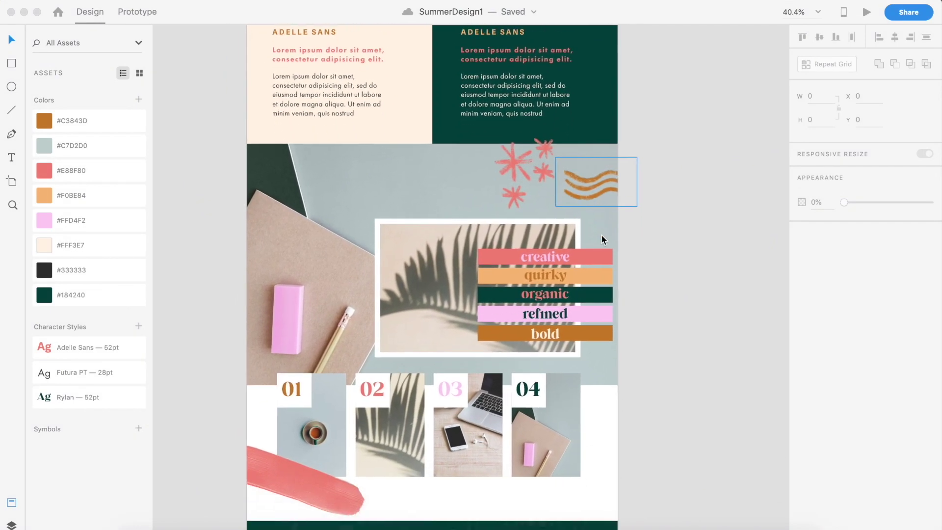
scroll(603, 240, "down", 1)
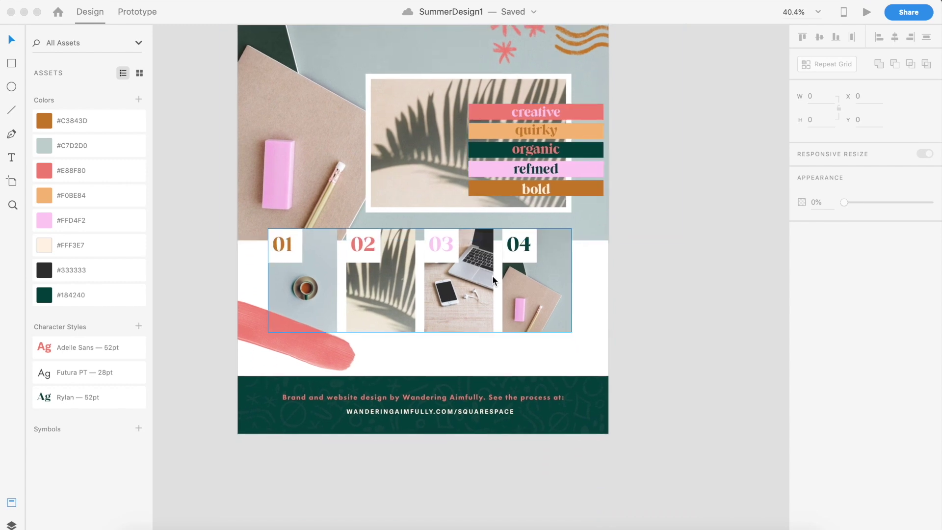
scroll(331, 349, "right", 15)
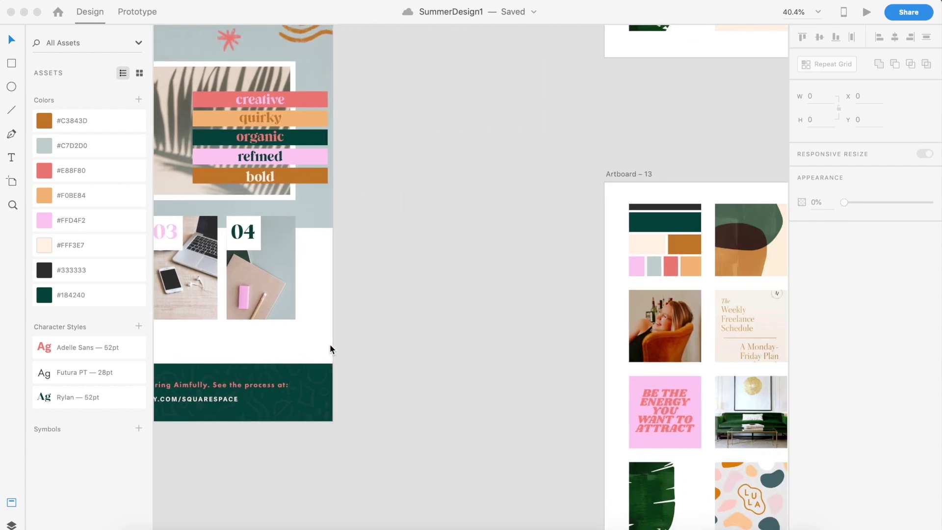
scroll(331, 349, "right", 15)
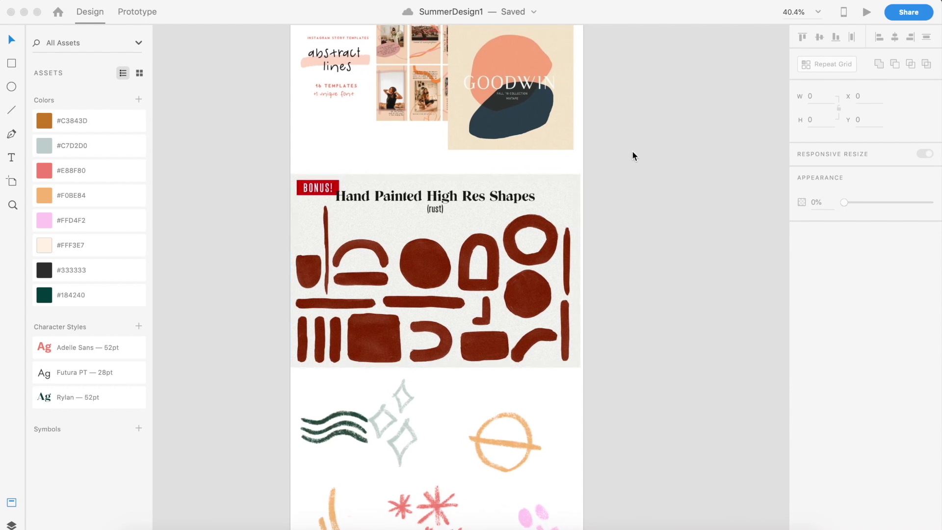
scroll(632, 156, "down", 5)
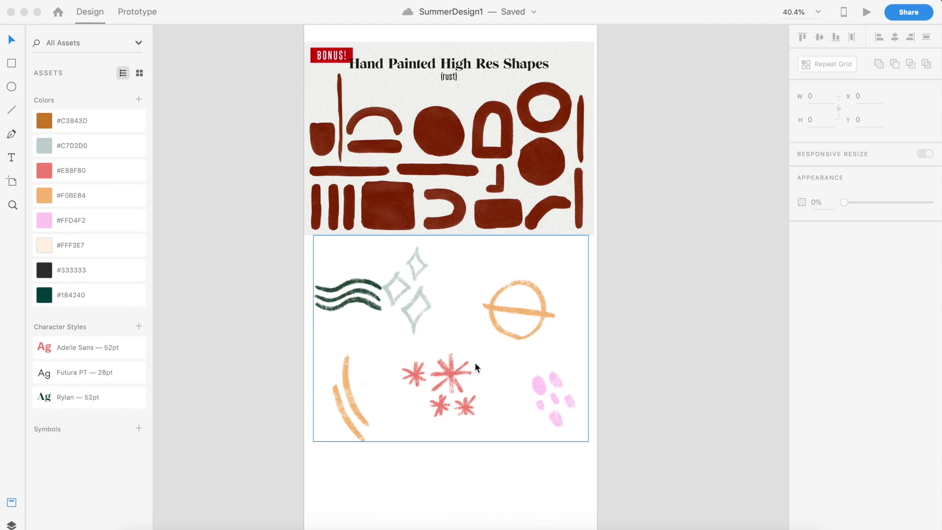
scroll(476, 367, "down", 3)
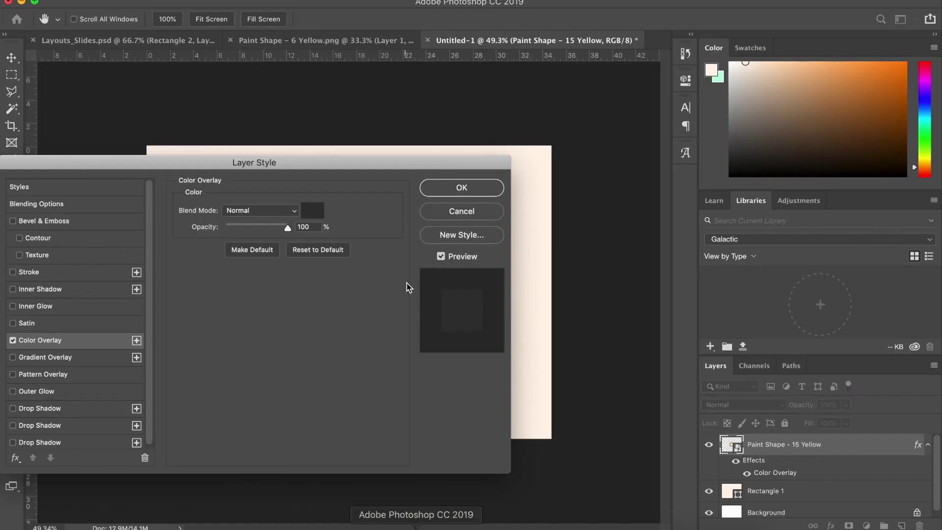
In Photoshop, recolor the ring shape with a #FFD4F2 Color Overlay and enlarge it in the canvas's upper-left corner.
left_click(312, 210)
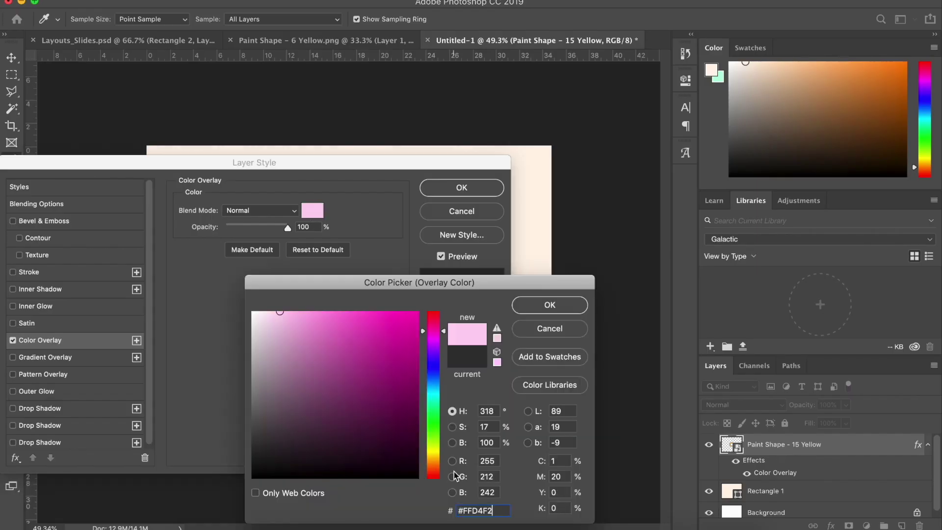
left_click(551, 303)
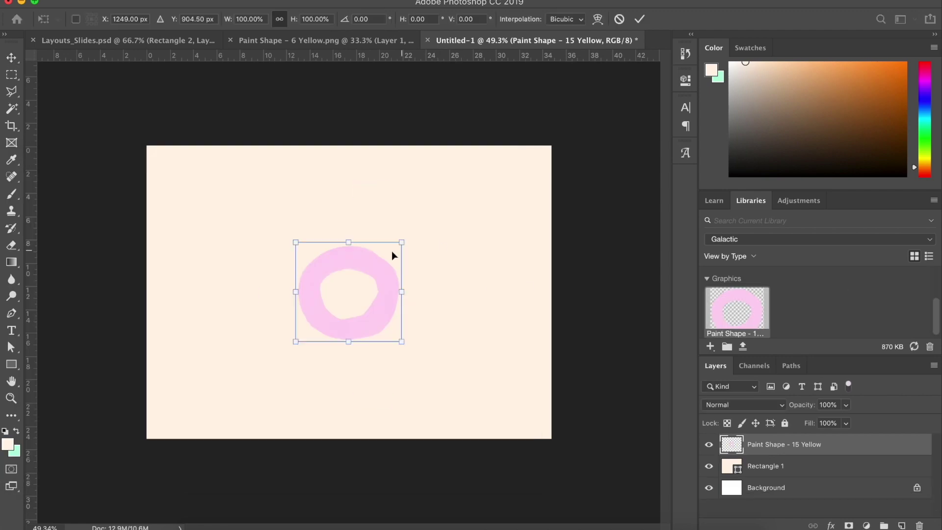
left_click_drag(392, 255, 450, 191)
left_click_drag(345, 244, 177, 162)
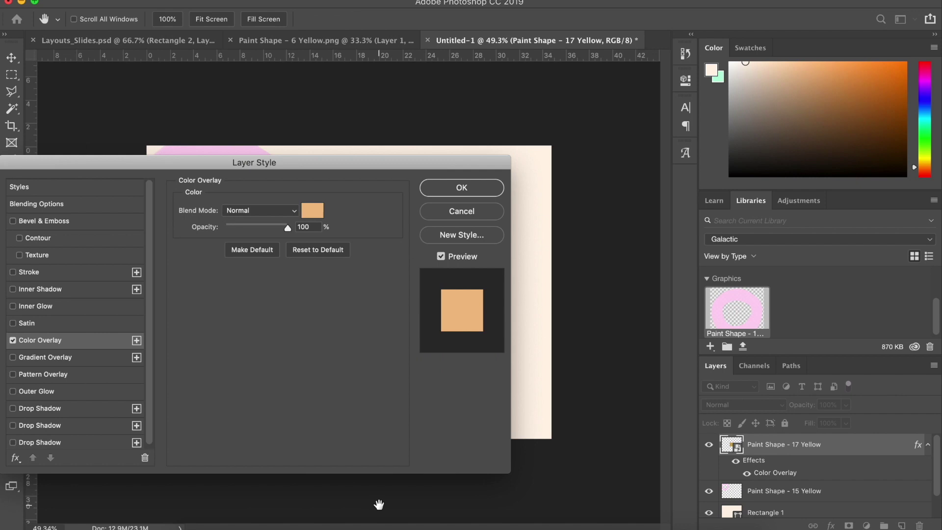
Rasterize the tan square's layer style and enlarge the square at the canvas's left edge in Multiply blend mode.
right_click(768, 451)
left_click(631, 423)
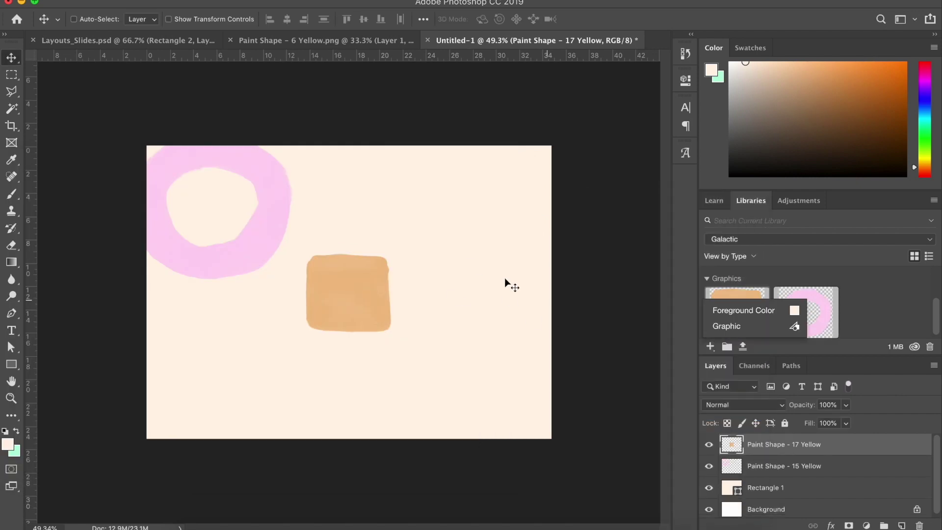
key("ctrl+t")
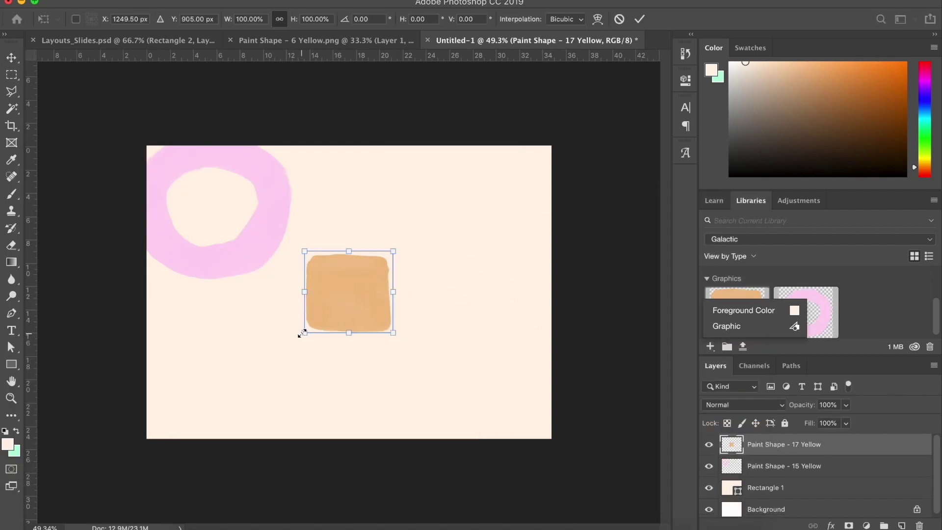
key("Return")
left_click_drag(304, 331, 183, 328)
left_click(744, 405)
left_click(721, 449)
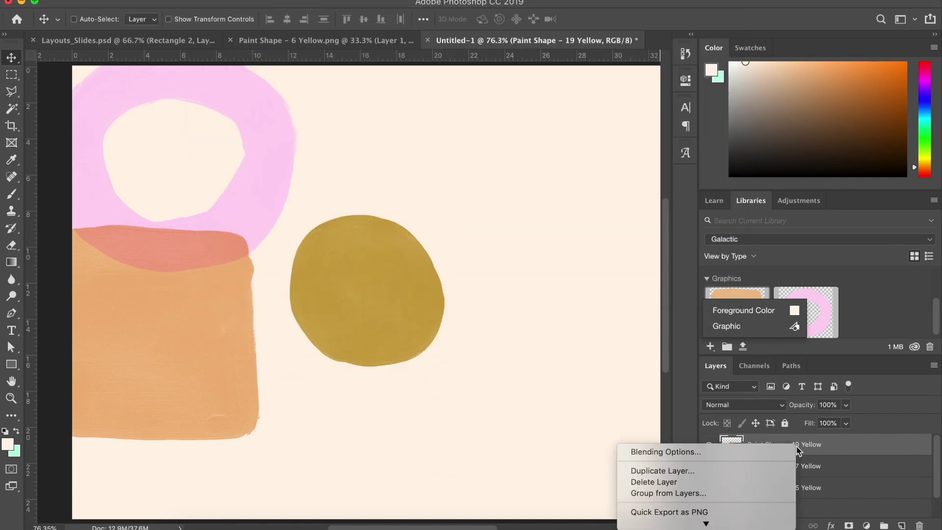
Recolor the circle shape with a #C3843D Color Overlay and enlarge it past the canvas's right edge.
left_click(831, 525)
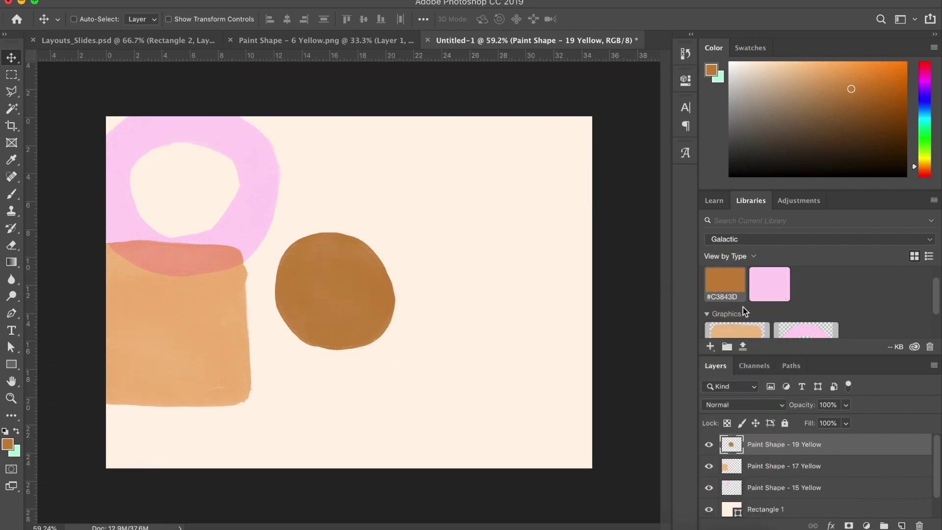
key("ctrl+t")
left_click_drag(395, 232, 488, 194)
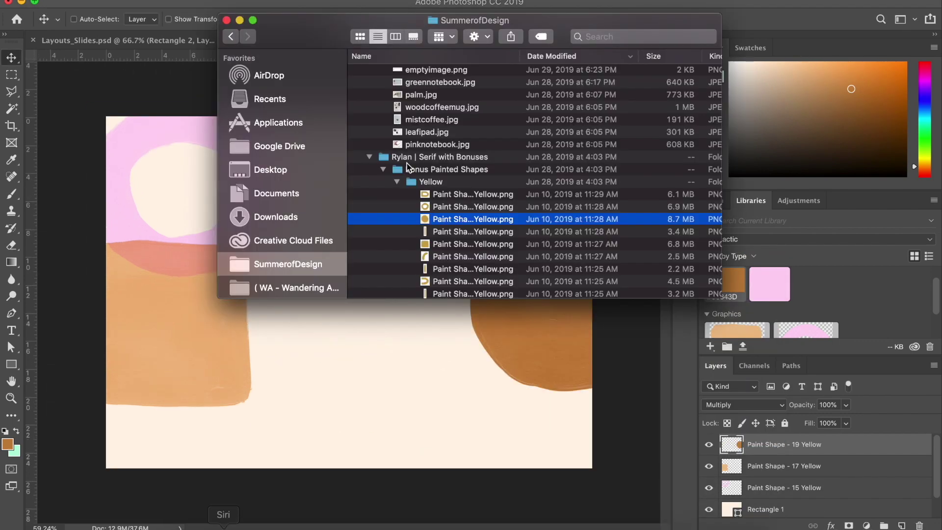
Add the green leaf photo from the Downloads folder to the banner canvas.
scroll(490, 186, "up", 10)
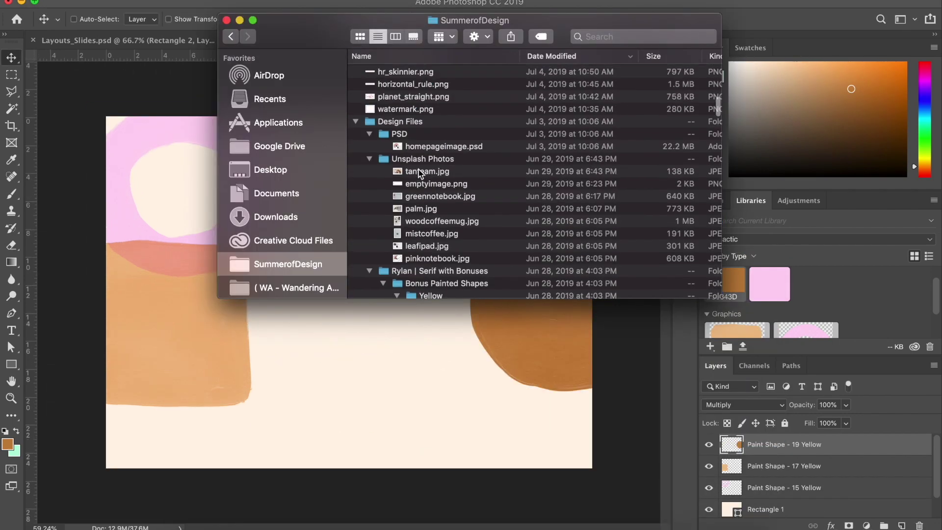
left_click(282, 218)
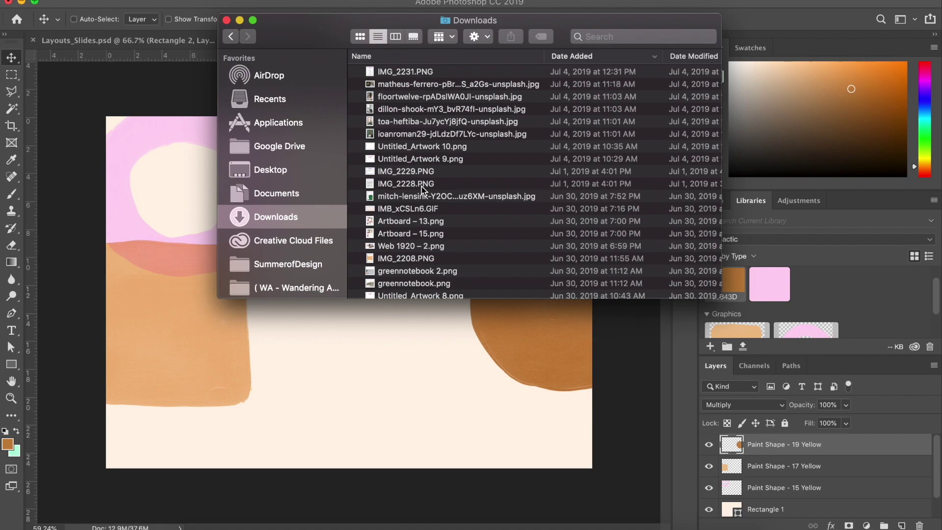
double_click(421, 195)
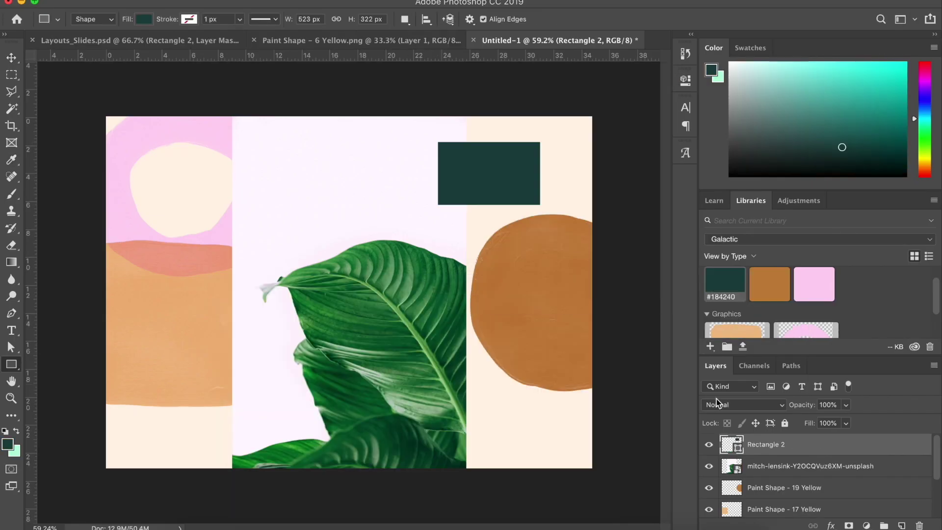
Tone the leaf photo with Color Balance and Hue/Saturation adjustments.
left_click(794, 466)
left_click(170, 1)
mouse_move(205, 21)
left_click(356, 103)
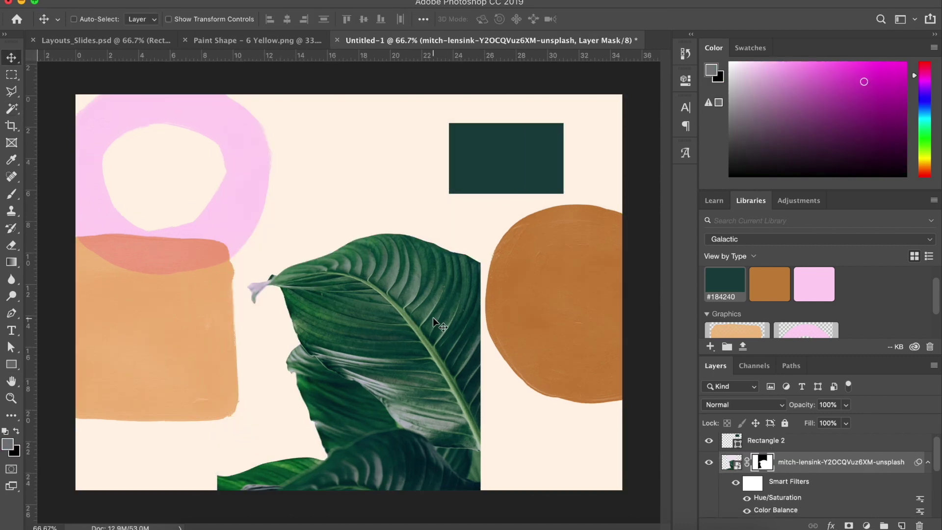
Move the cut-out leaf to the canvas's lower-right corner over the circle and scale it to about 77%.
left_click_drag(351, 268, 528, 325)
key("super+t")
left_click_drag(411, 193, 462, 263)
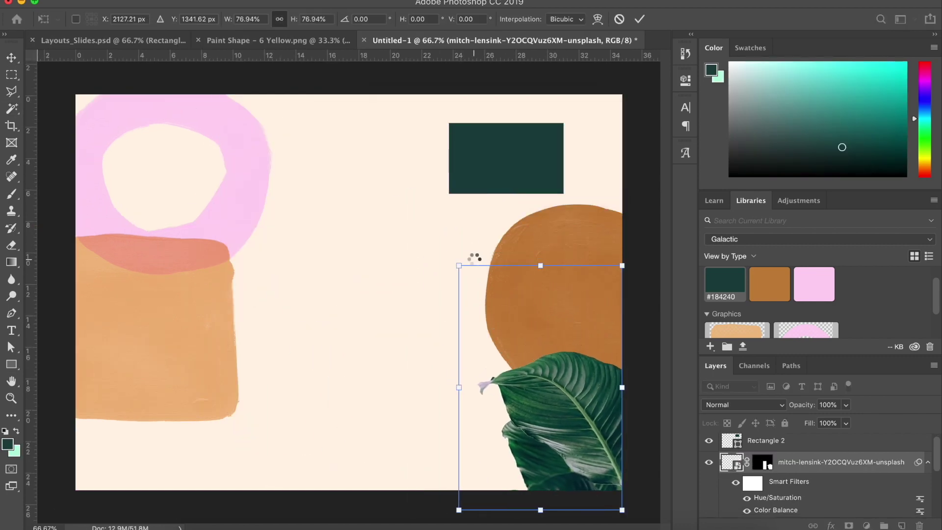
key("Return")
Darken the leaf's midtones with Curves, about input 105 to output 93, and send its layer below the circle.
left_click(171, 1)
mouse_move(205, 21)
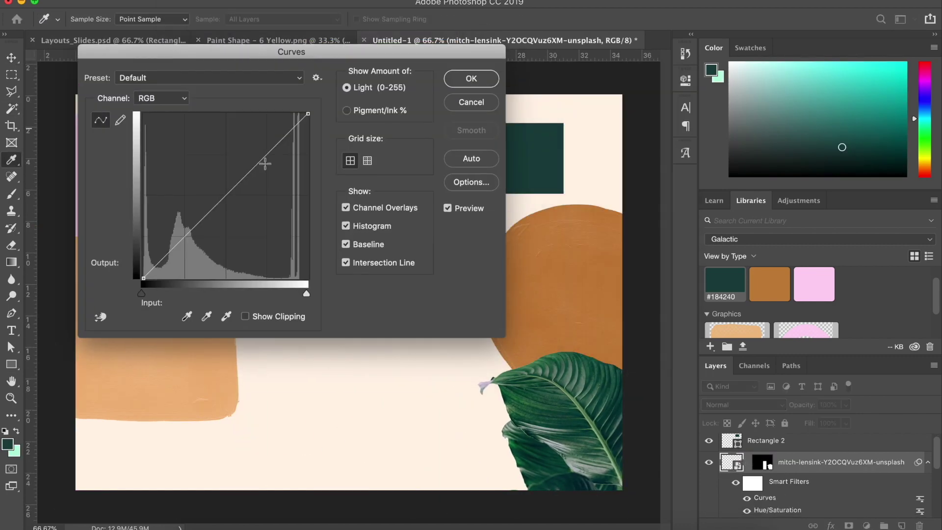
mouse_move(197, 216)
left_mouse_down()
mouse_move(181, 229)
mouse_move(194, 229)
left_mouse_up()
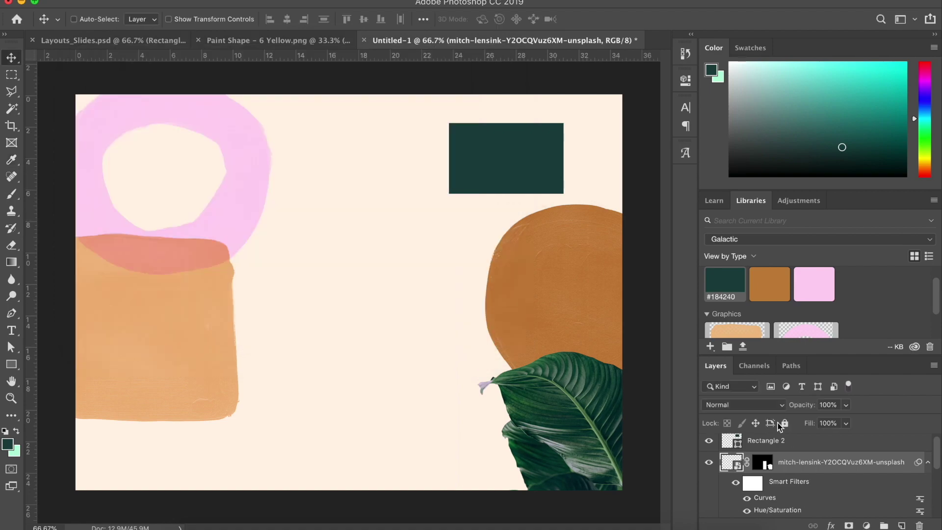
key("super+[")
Hide the dark green rectangle near the canvas's upper-right corner.
left_click(518, 158, "super")
left_click(170, 0)
mouse_move(208, 1)
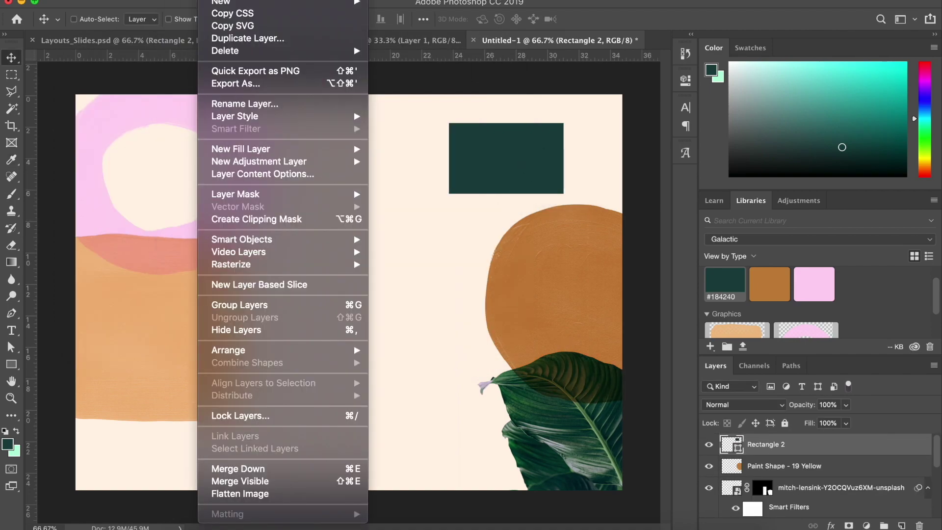
left_click(236, 329)
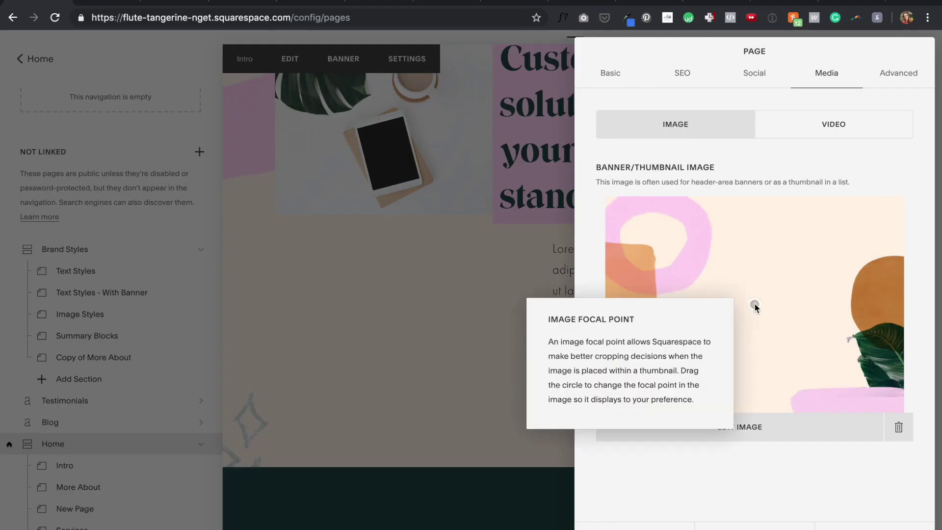
Switch to Squarespace, raise the focal point of the Intro banner image slightly, save it and open the full-page preview.
left_click_drag(754, 302, 752, 284)
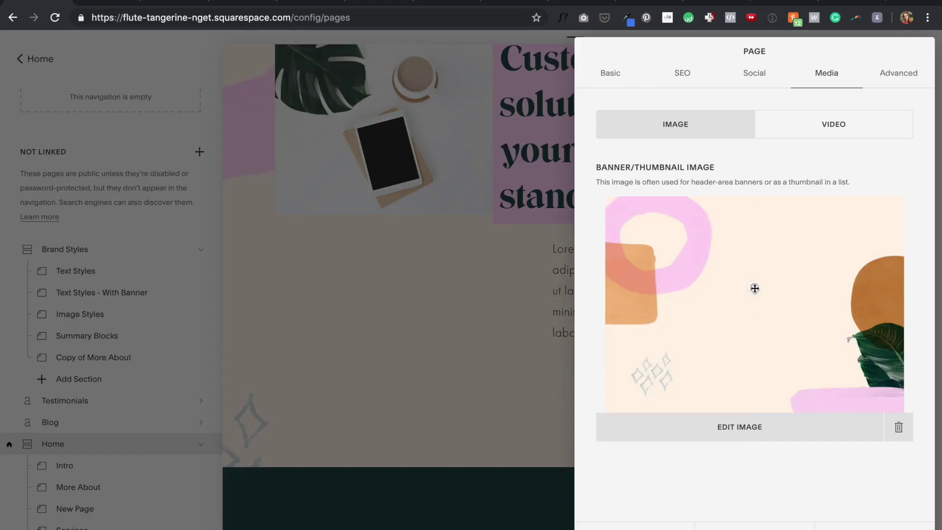
left_click(878, 528)
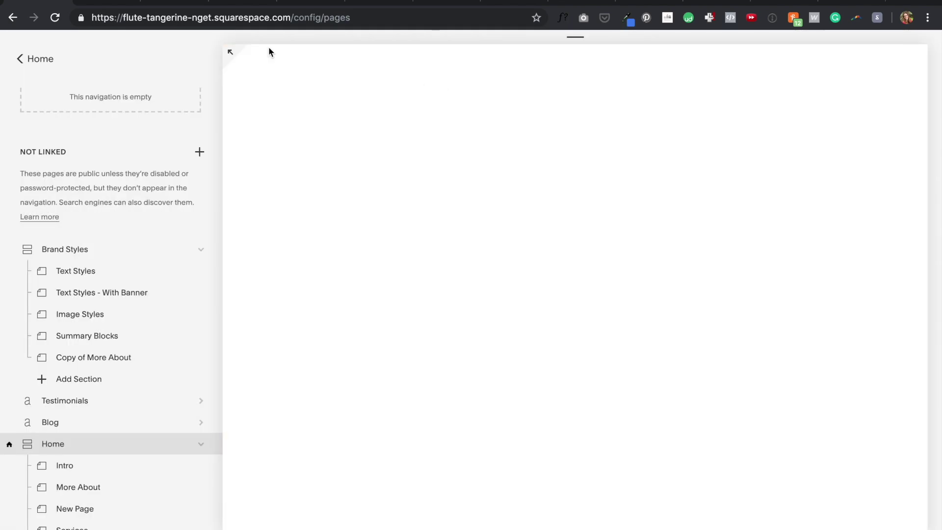
left_click(231, 52)
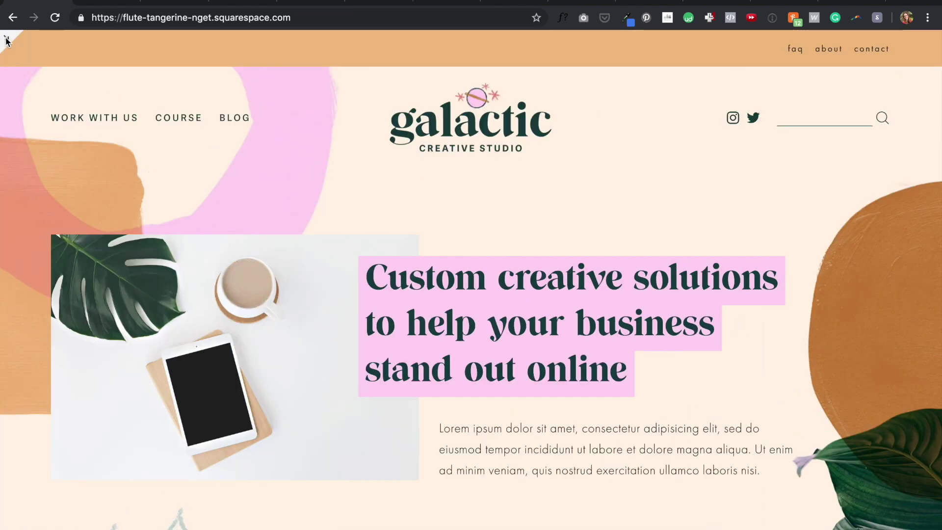
Fine-tune the Intro banner image's focal point, save it and review the banner in the full-page preview.
left_click(7, 40)
scroll(353, 123, "down", 3)
left_click(343, 58)
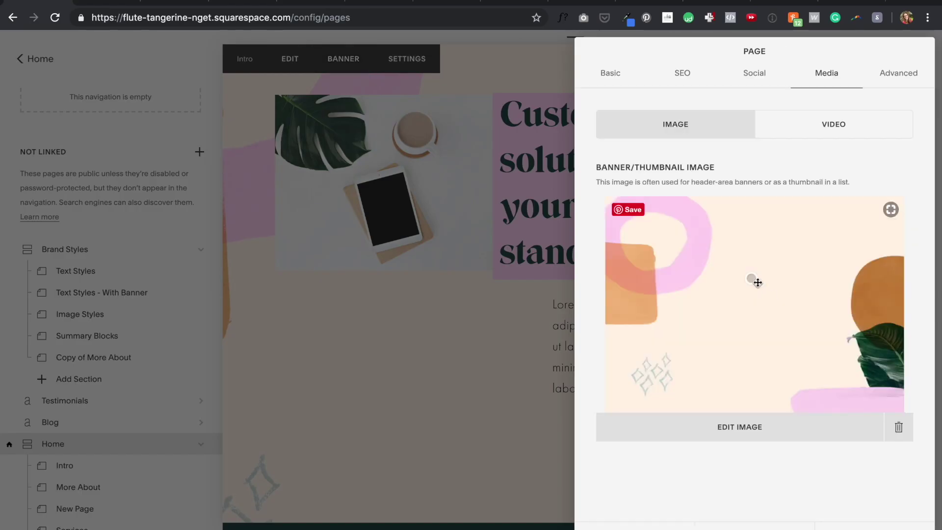
left_click(875, 527)
left_click(229, 52)
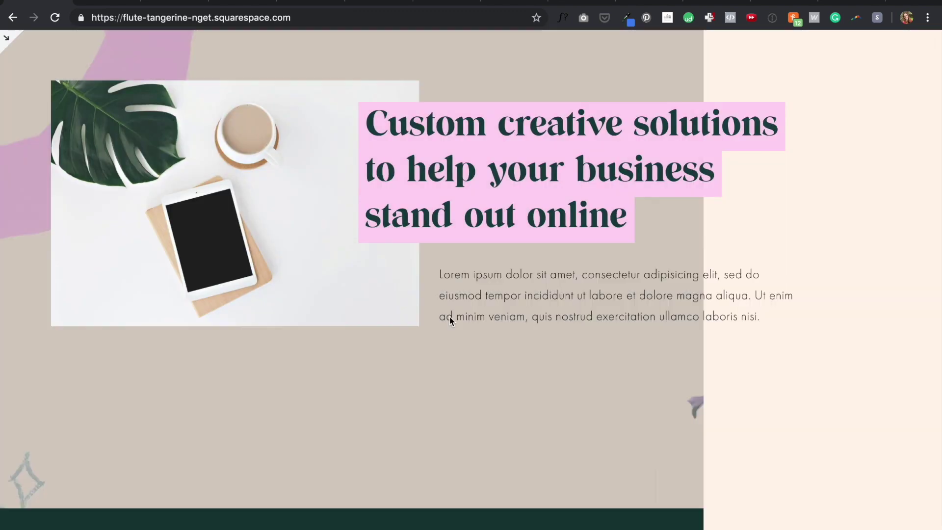
scroll(451, 321, "up", 3)
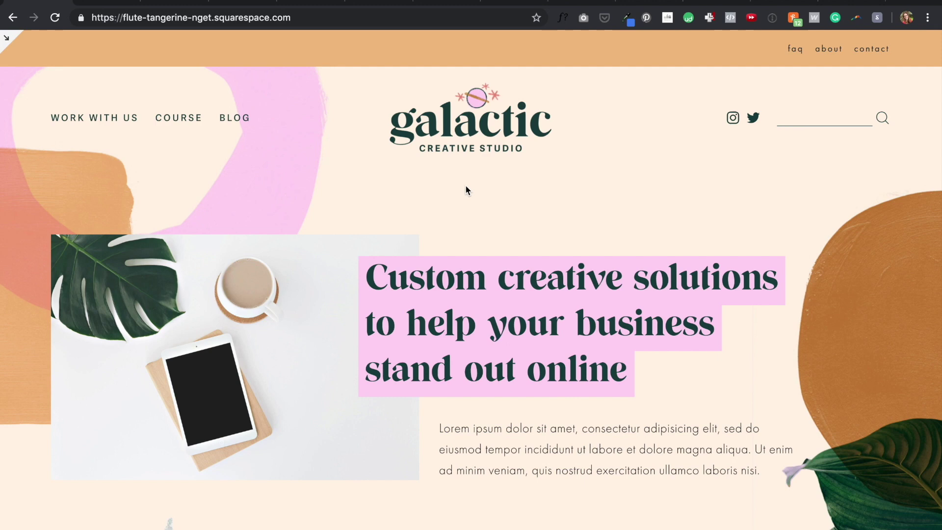
scroll(466, 191, "down", 1)
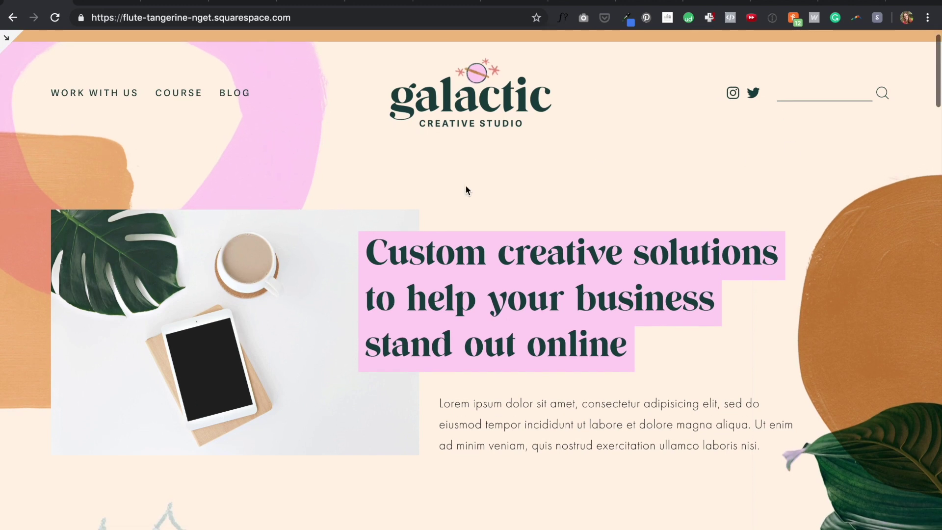
scroll(466, 191, "up", 1)
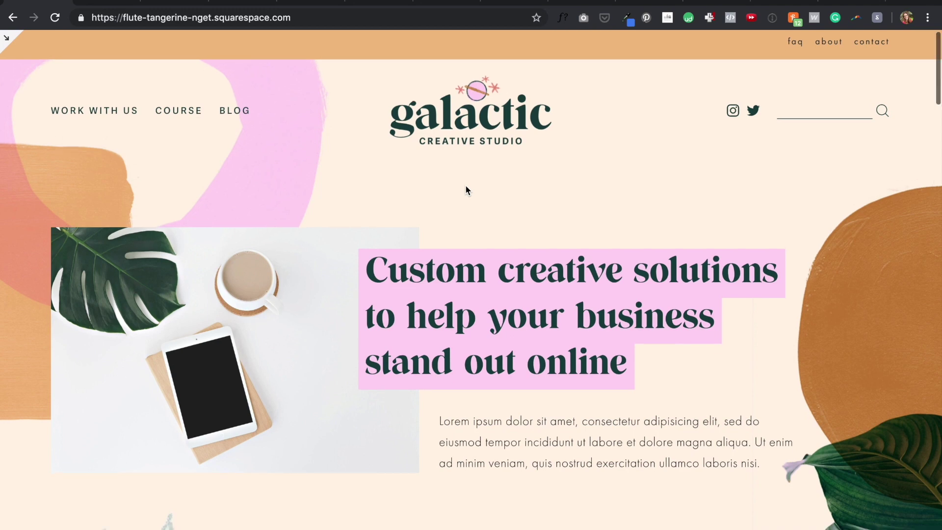
scroll(465, 190, "down", 1)
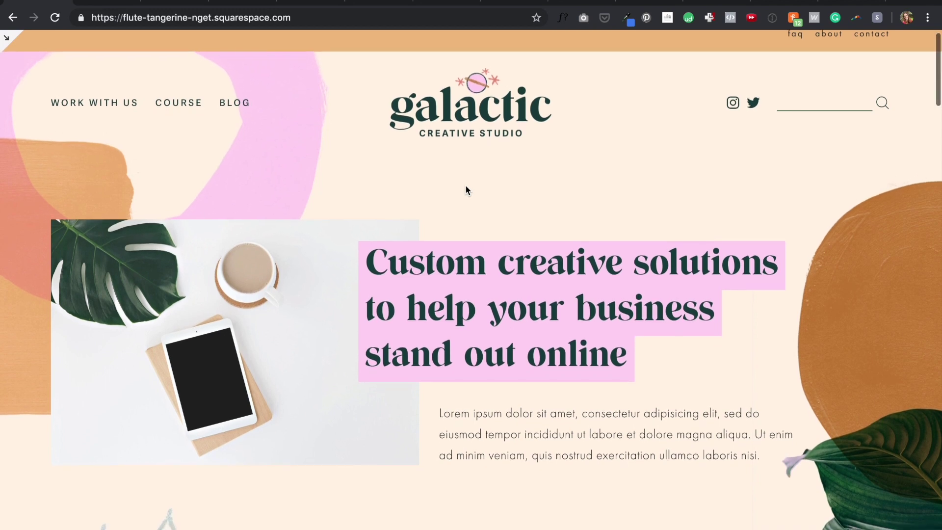
scroll(466, 190, "down", 1)
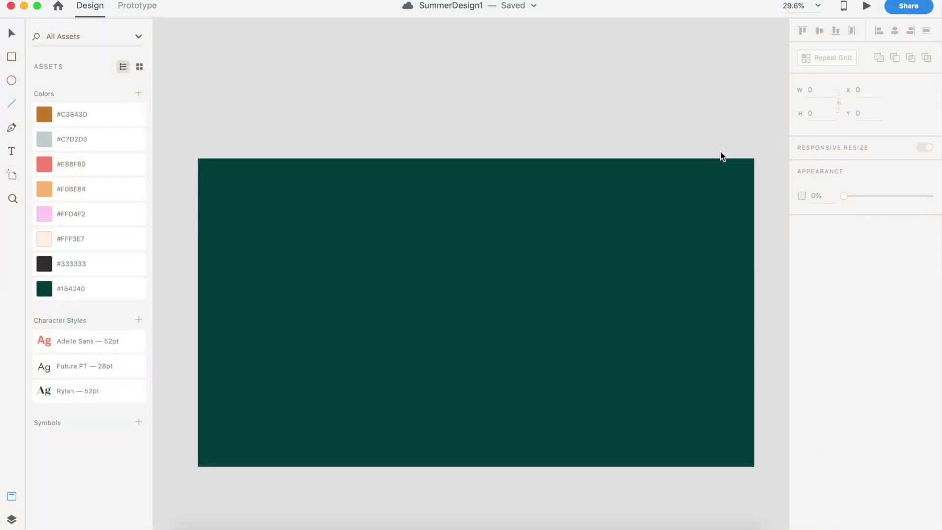
Switch to Adobe XD and draw a vertical line about 859 tall near the green banner's right edge, with a #C7D2D0 border of size 4.
left_click_drag(720, 151, 720, 318)
left_click(929, 219)
left_click(44, 139)
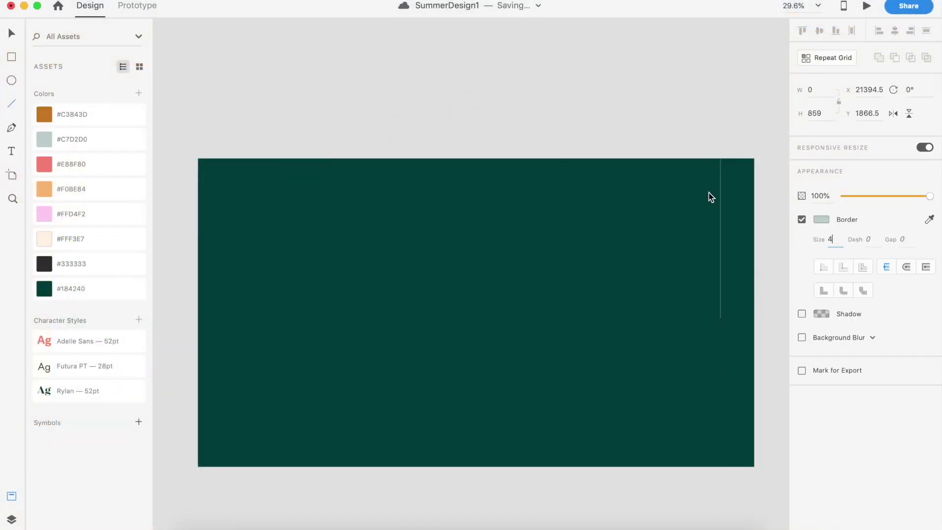
Add the text "who we are" above the green banner in the Rylan character style, colored #C7D2D0.
left_click(11, 152)
left_click(280, 123)
type("Who we are")
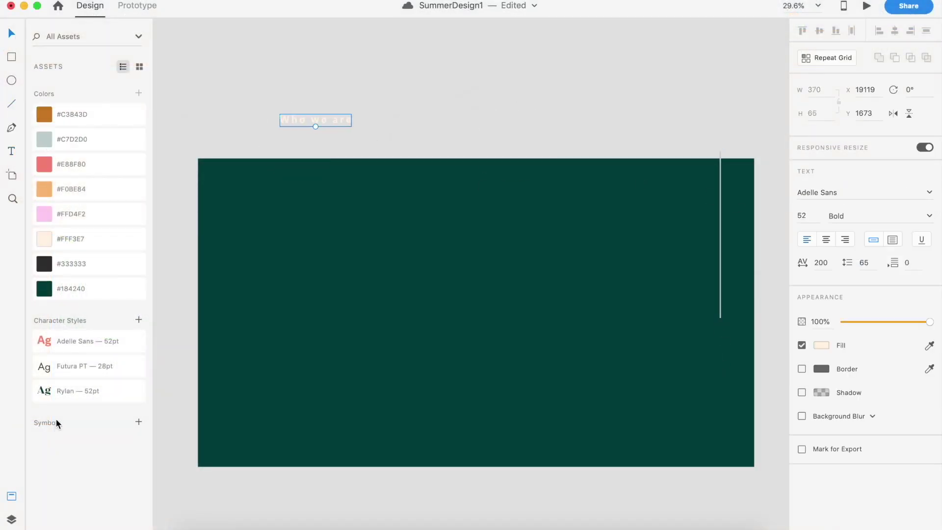
left_click(68, 387)
left_click(44, 139)
double_click(291, 121)
key("BackSpace")
type("w")
Move the "who we are" text near the banner's lower-right corner and rotate it 90°.
left_click(12, 33)
left_click_drag(307, 121, 720, 379)
left_click(912, 89)
type("90")
key("Return")
Shift the vertical line upward and place the "who we are" text, reduced in size, beneath it.
left_click_drag(720, 261, 722, 238)
left_click(714, 383)
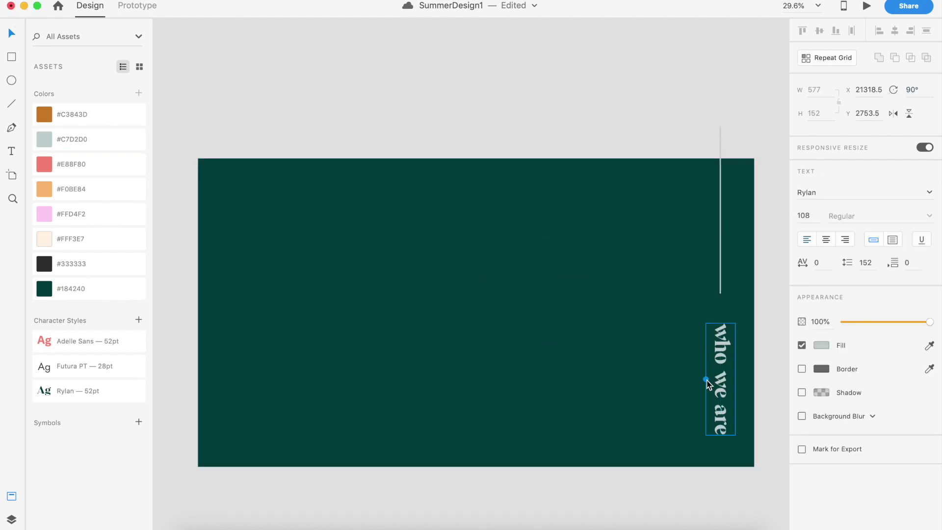
left_click_drag(705, 379, 715, 379)
left_click_drag(725, 380, 719, 339)
left_click(705, 85)
left_click(720, 220)
left_click(253, 128)
left_click_drag(253, 128, 739, 495)
key("super+e")
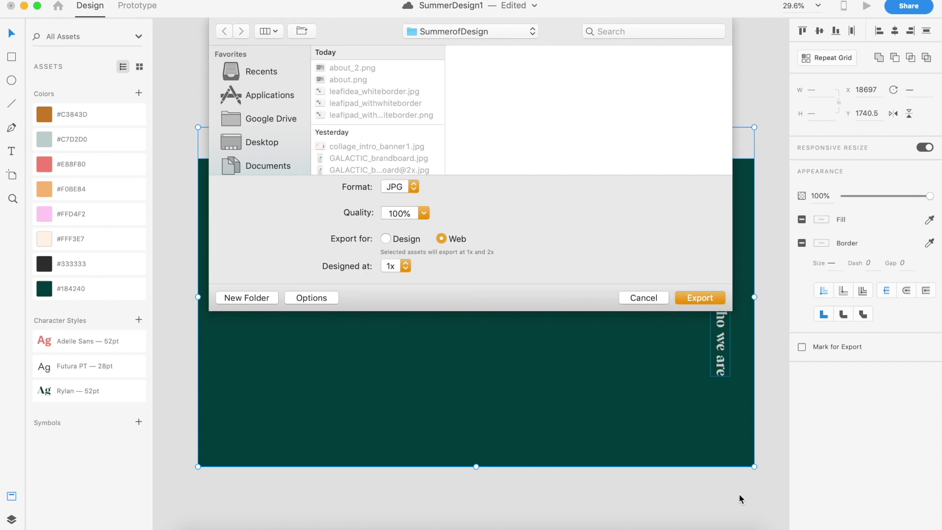
left_click(643, 298)
Undo the last placement changes of the line and "who we are" text, and group both with the green banner.
left_click(671, 143)
key("super+z")
key("super+z")
key("super+z")
left_click_drag(253, 129, 744, 476)
key("super+g")
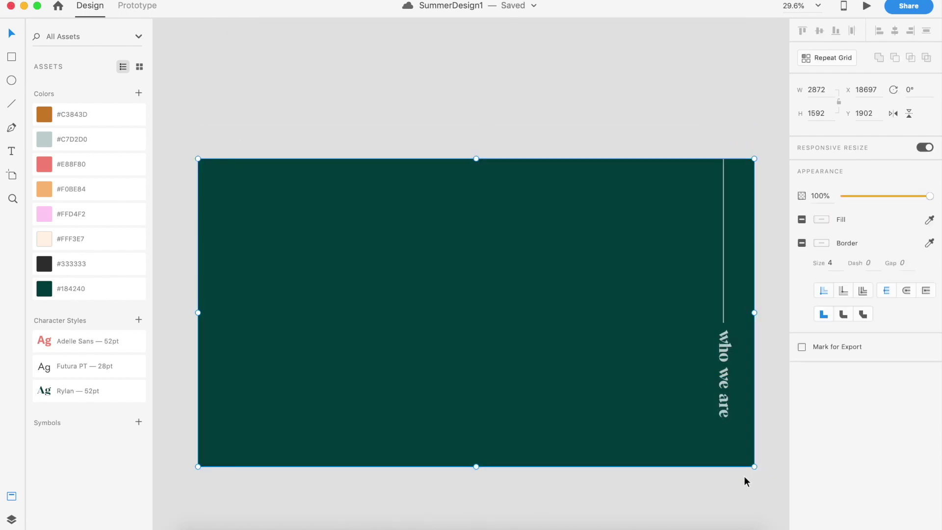
Export the grouped green banner as a JPG and upload it in Squarespace as the More About section's banner image.
key("super+e")
key("Return")
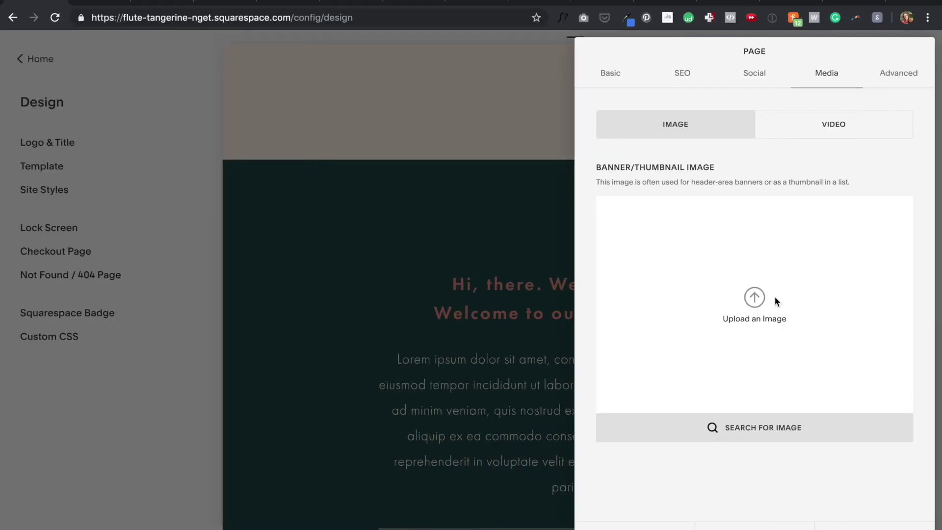
left_click(777, 302)
double_click(368, 98)
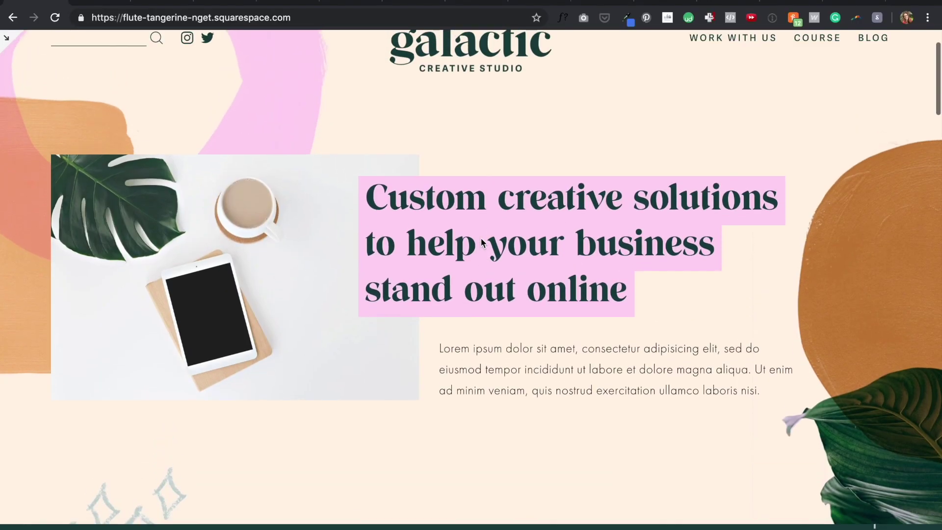
Review the homepage's green "who we are" banner and the "Two Ways We Can Help" section below it.
scroll(499, 207, "down", 8)
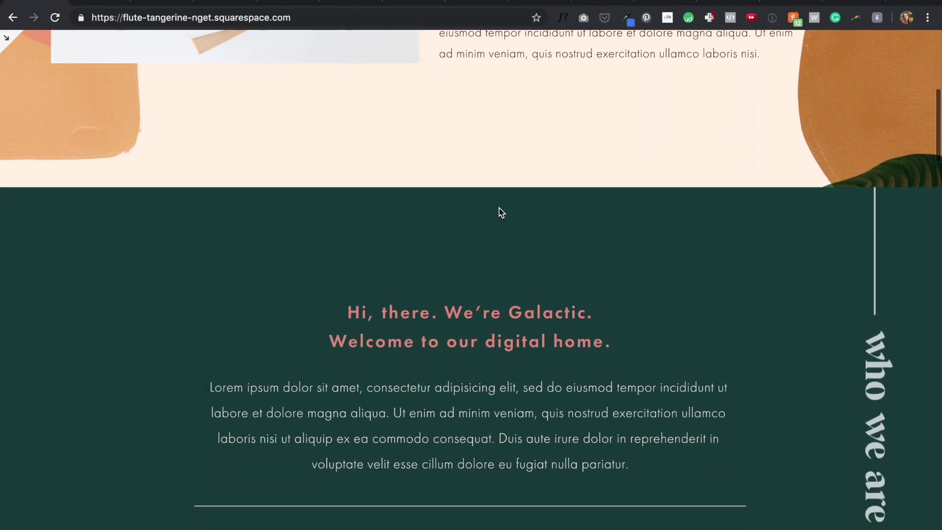
scroll(499, 208, "down", 3)
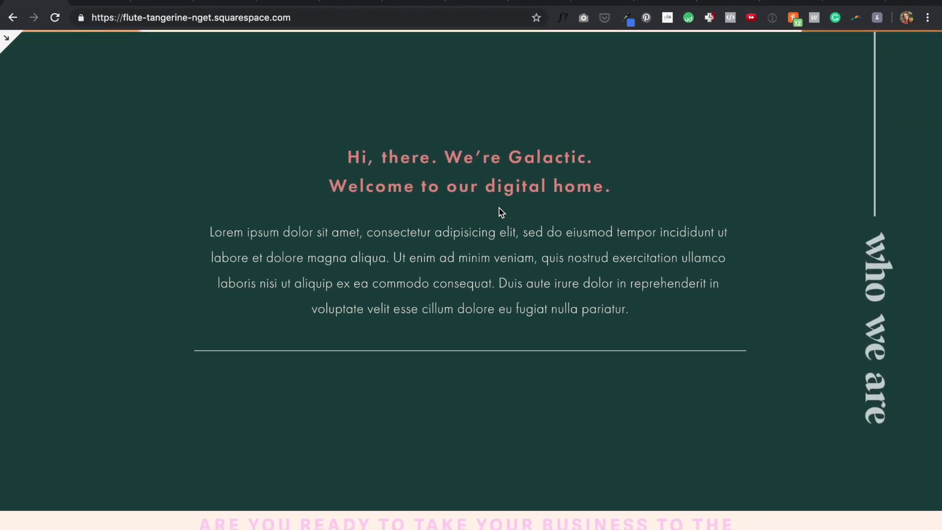
scroll(520, 213, "down", 3)
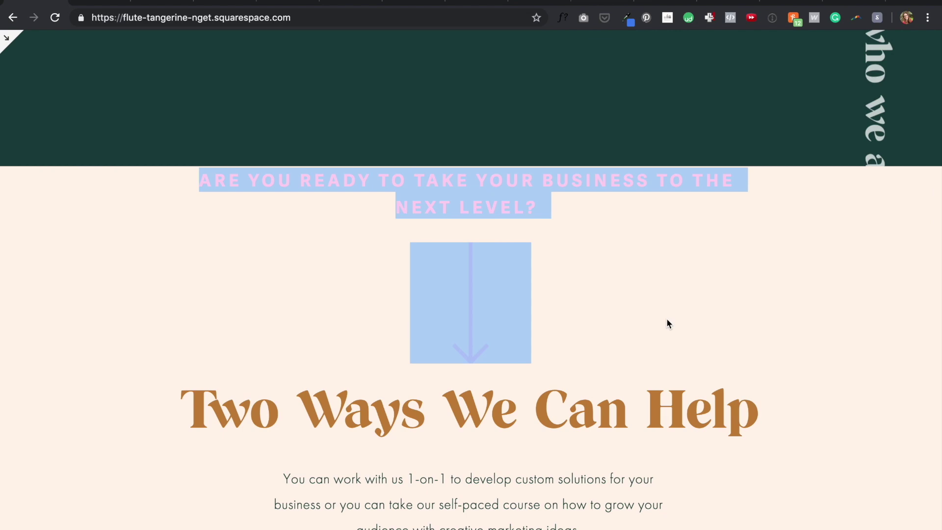
scroll(767, 514, "down", 2)
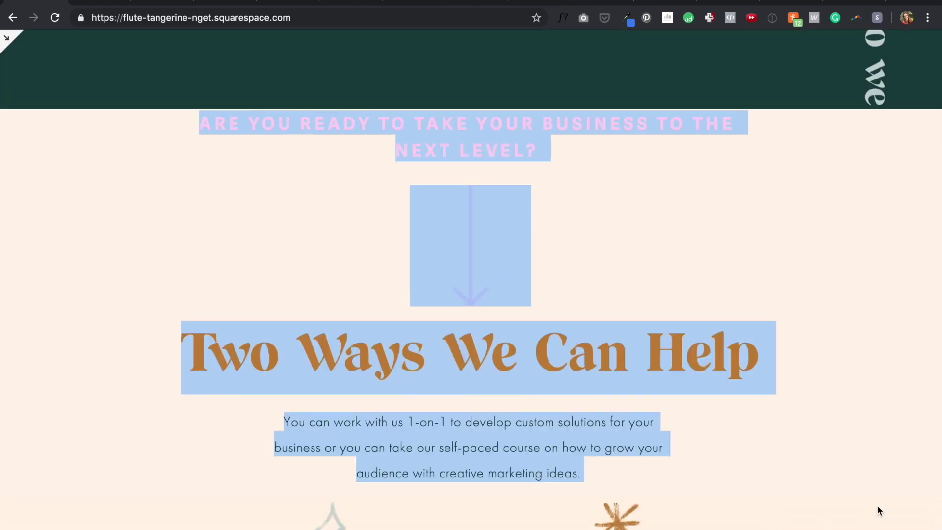
scroll(852, 409, "down", 1)
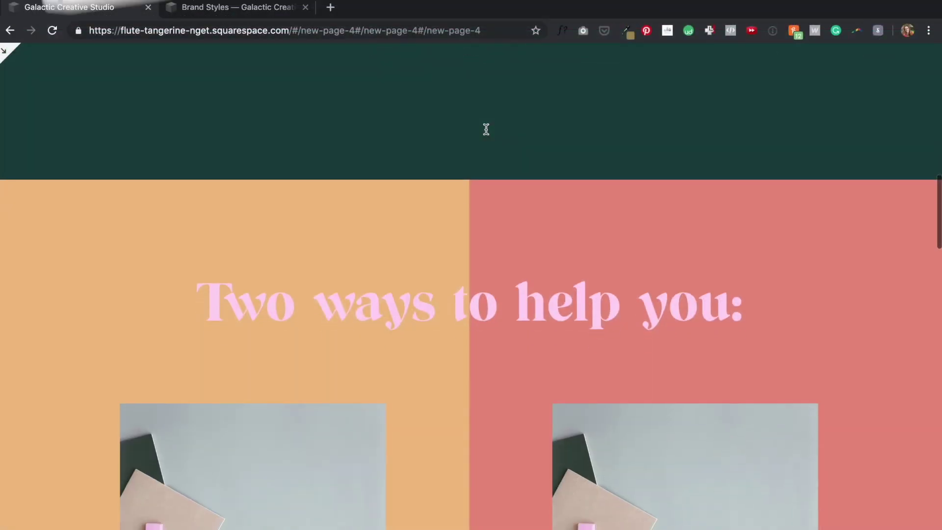
scroll(485, 130, "down", 2)
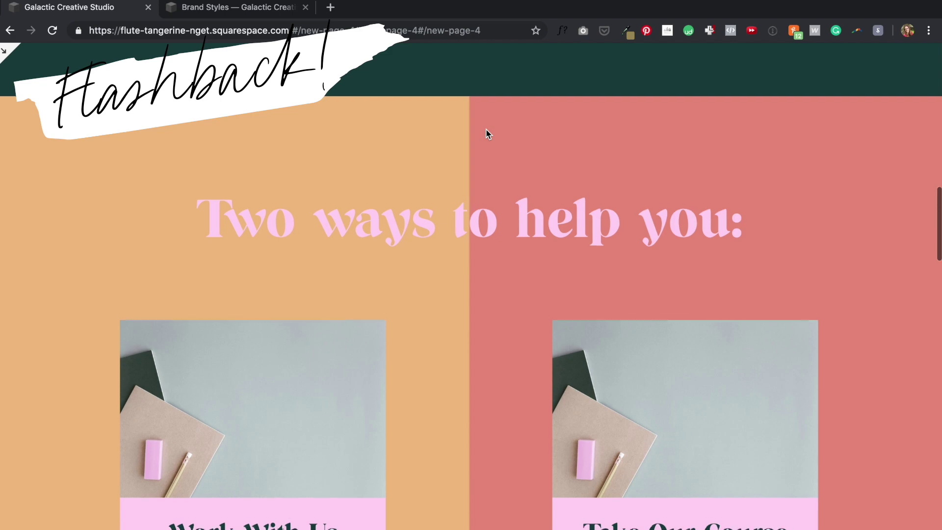
scroll(486, 129, "down", 2)
scroll(486, 127, "down", 5)
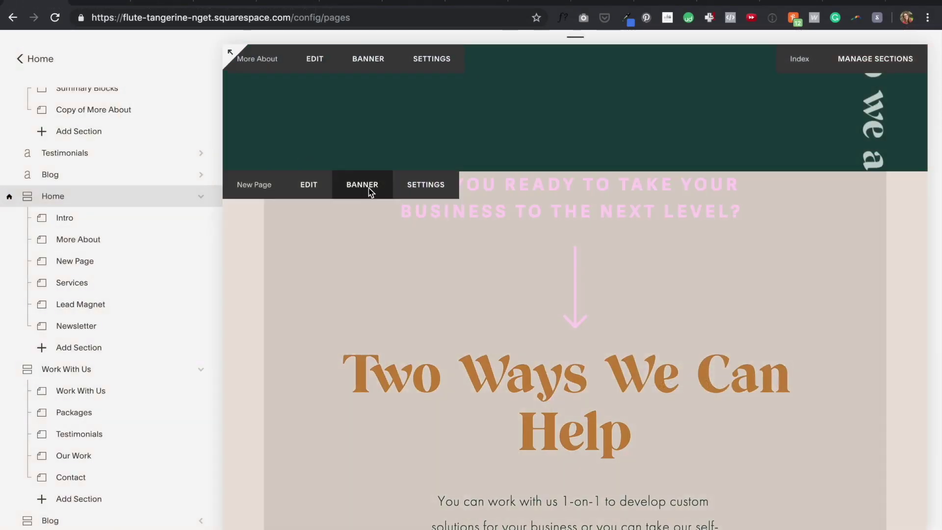
Upload the green and cream chevron image as the New Page section's banner and preview it on the homepage.
left_click(370, 190)
left_click(775, 303)
double_click(384, 153)
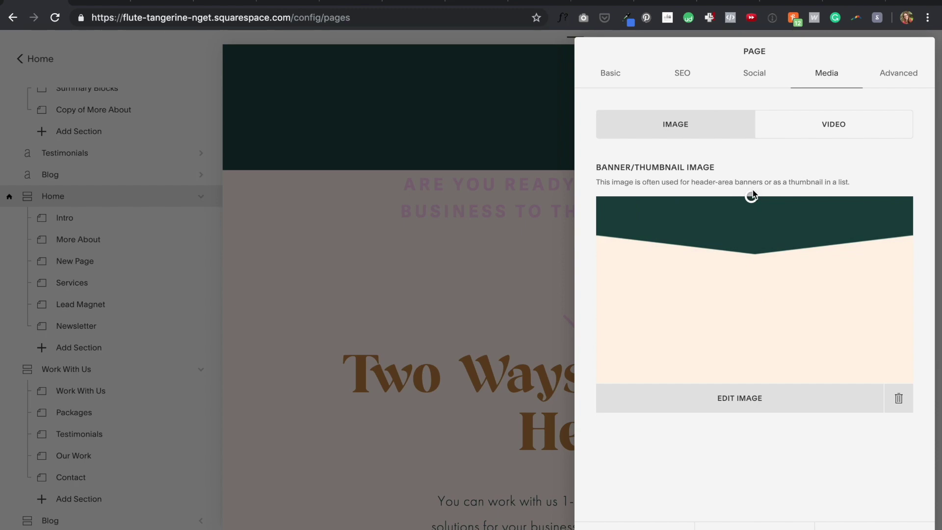
left_click(482, 273)
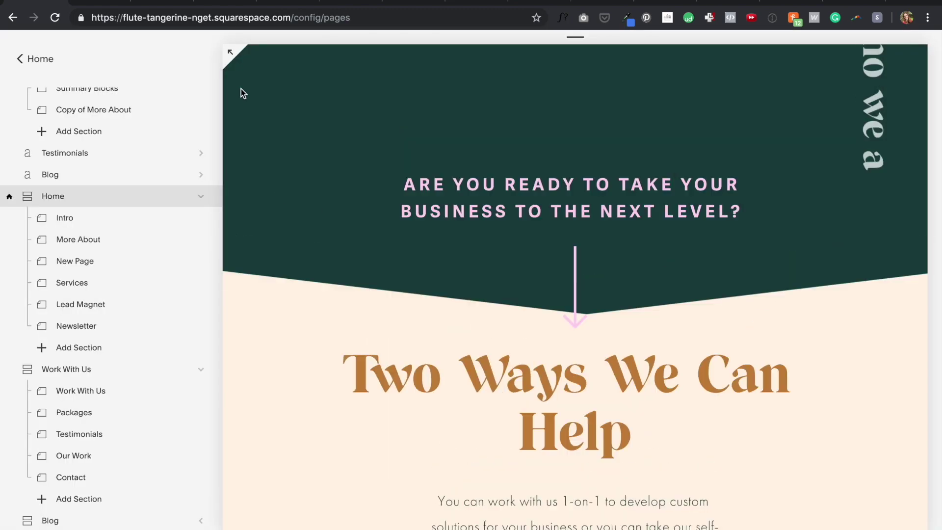
left_click(229, 52)
scroll(499, 187, "up", 6)
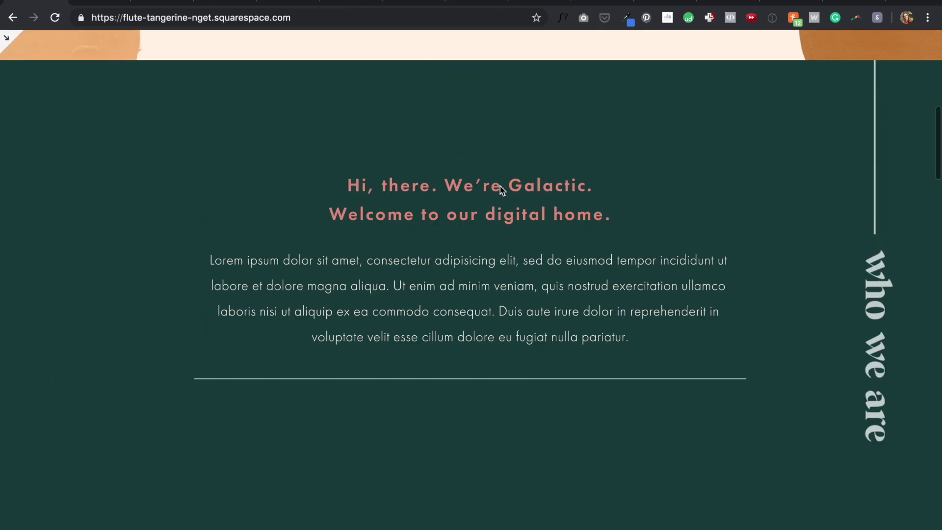
scroll(500, 186, "down", 5)
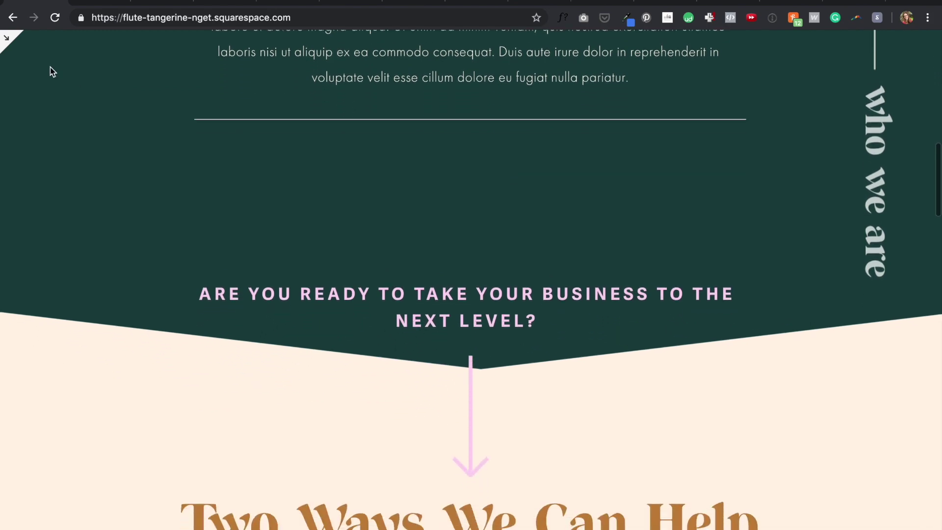
Center the focal point on the top edge of the New Page section's chevron banner image and save it.
left_click(7, 38)
scroll(493, 240, "down", 4)
left_click(360, 163)
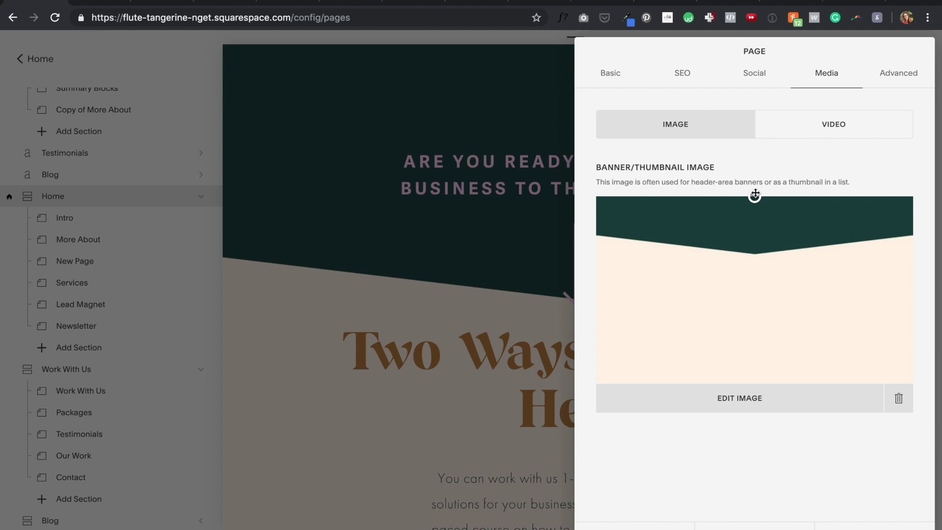
left_click(635, 528)
left_click(229, 52)
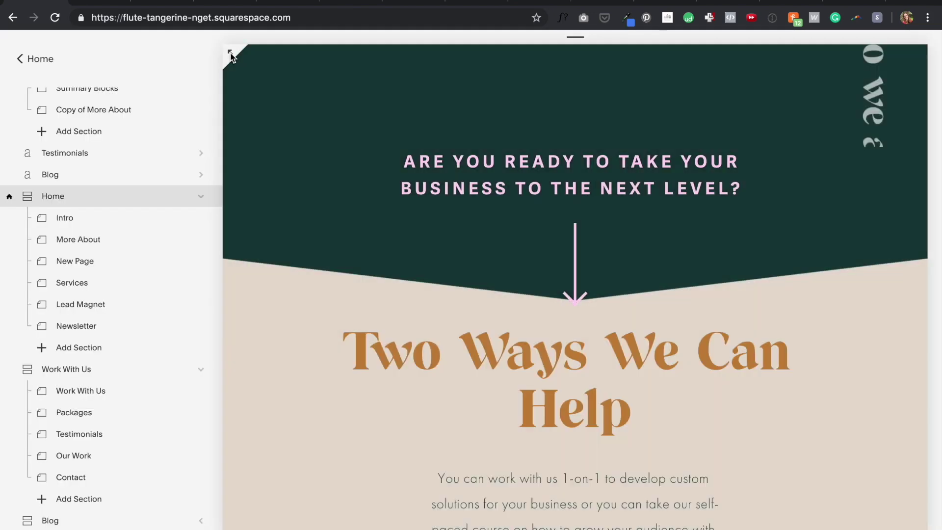
Examine how the chevron banner joins the green section above and lines up with the pink arrow.
scroll(535, 160, "down", 2)
scroll(535, 160, "up", 7)
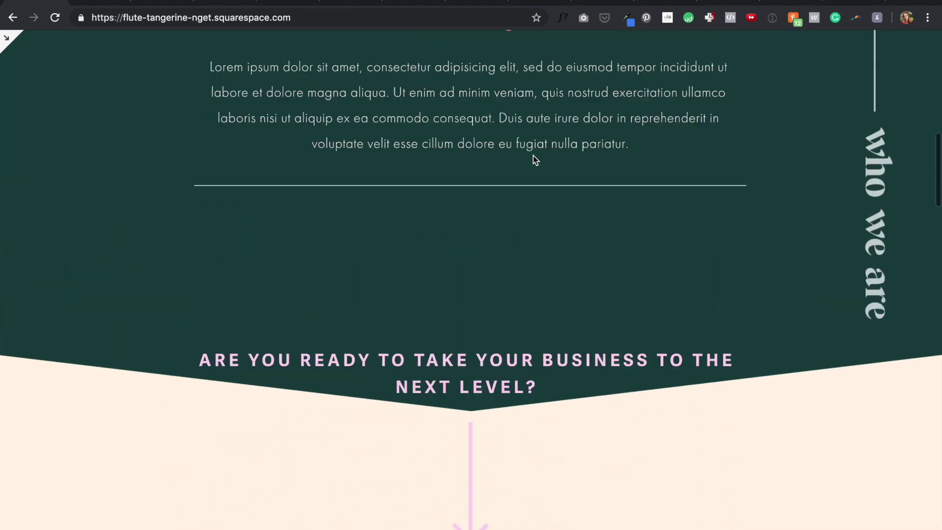
scroll(534, 160, "down", 2)
scroll(535, 160, "down", 4)
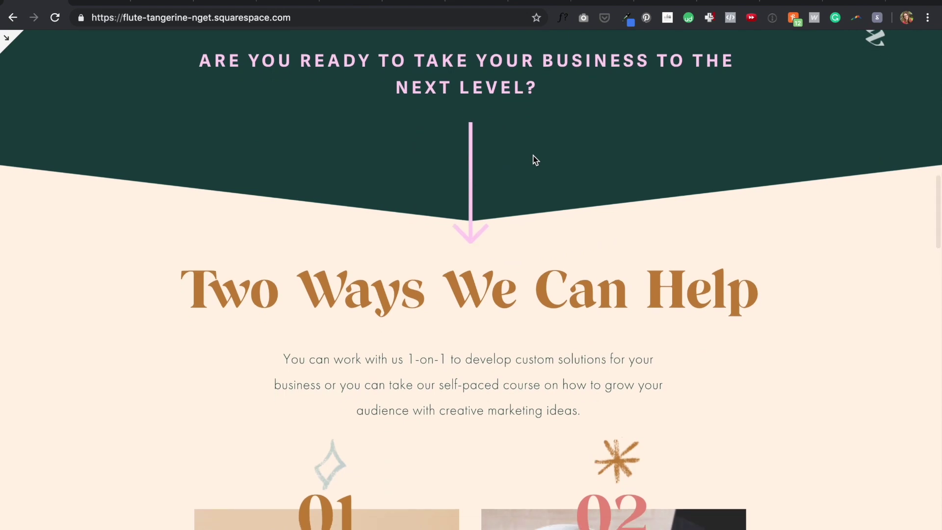
scroll(535, 160, "up", 1)
scroll(534, 160, "up", 3)
scroll(734, 296, "down", 1)
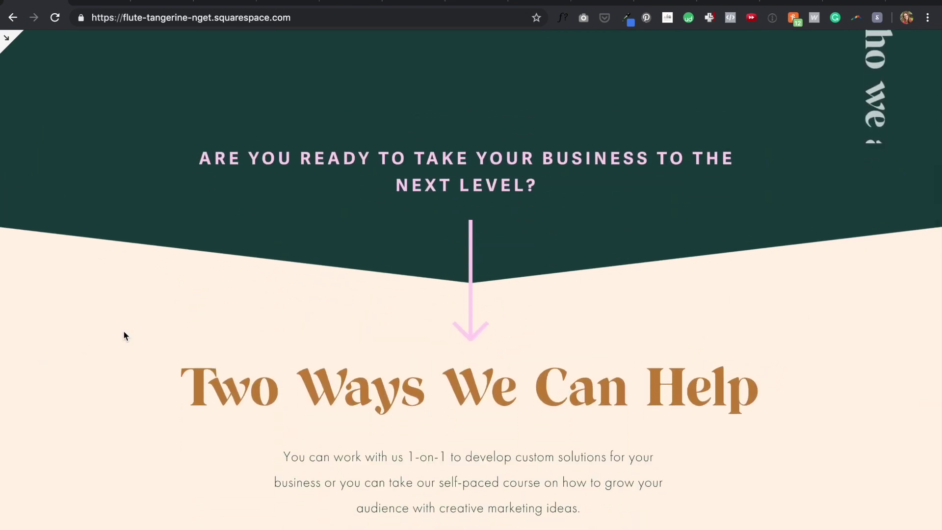
scroll(666, 349, "down", 3)
scroll(666, 349, "up", 2)
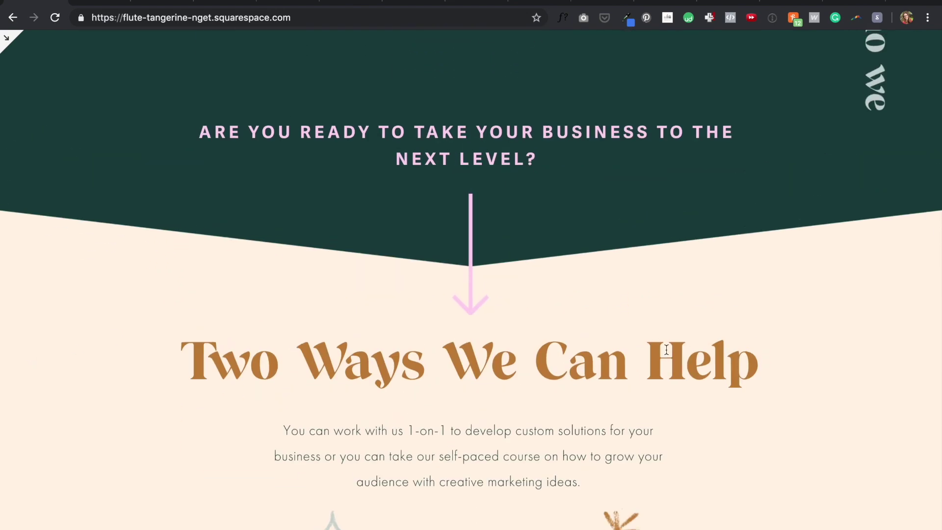
Switch to Adobe XD and make the hidden Mist layer in the chevron banner's group visible.
key("ctrl+Left")
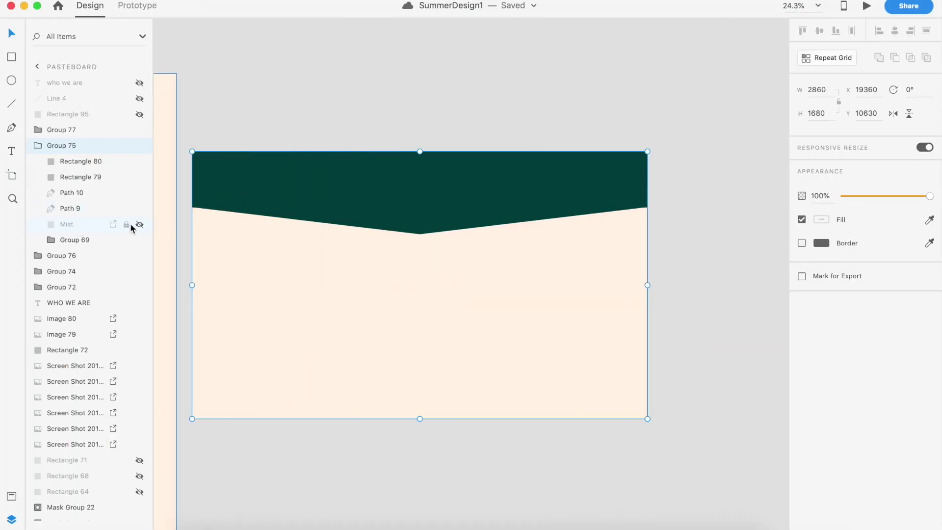
left_click(140, 225)
left_click(268, 148)
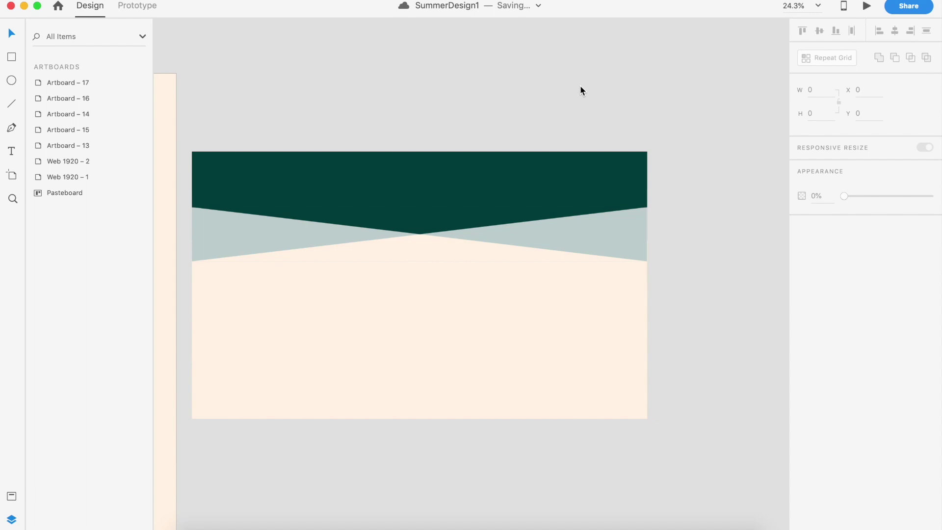
left_click(448, 342)
key("super+Tab")
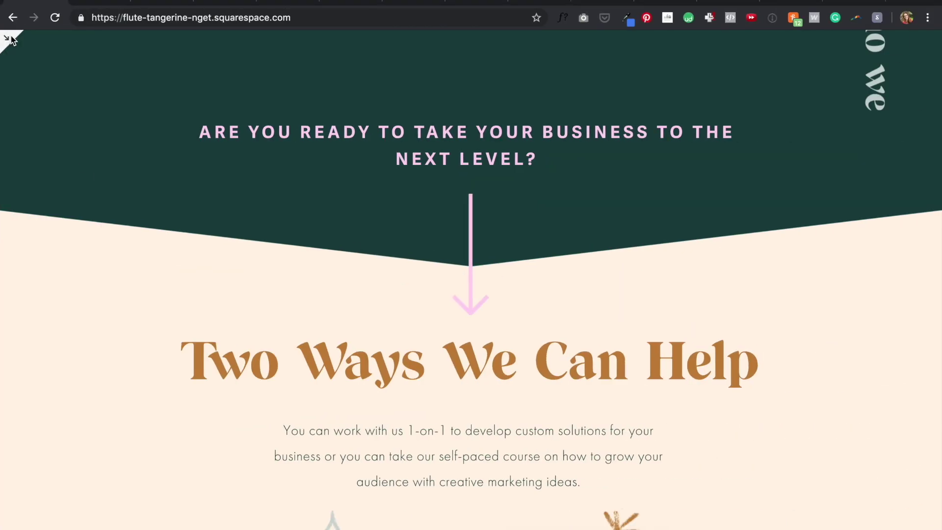
left_click(11, 38)
left_click(362, 244)
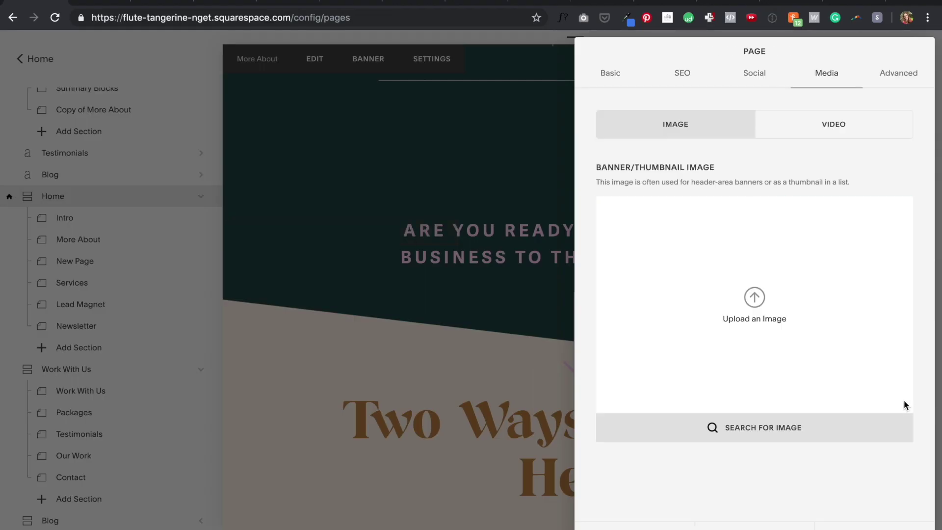
left_click(757, 316)
scroll(437, 154, "down", 5)
left_click(420, 114)
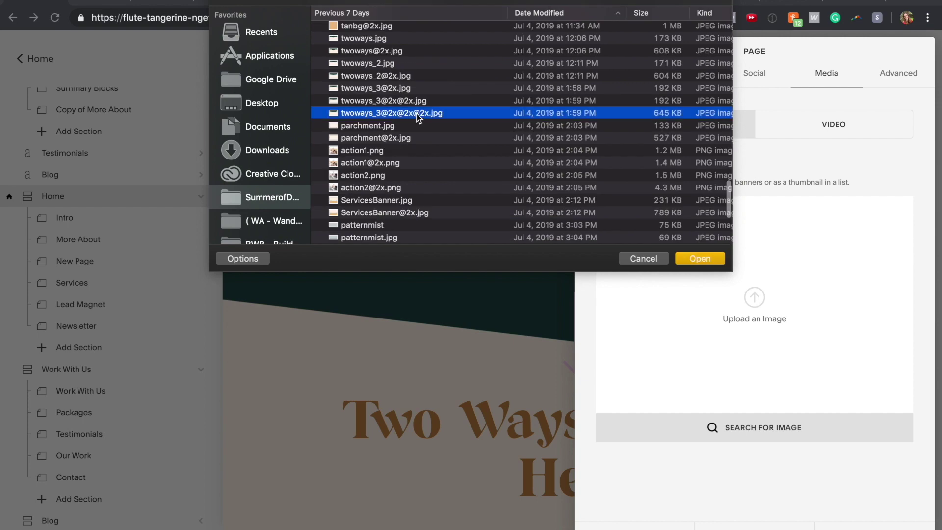
left_click(700, 258)
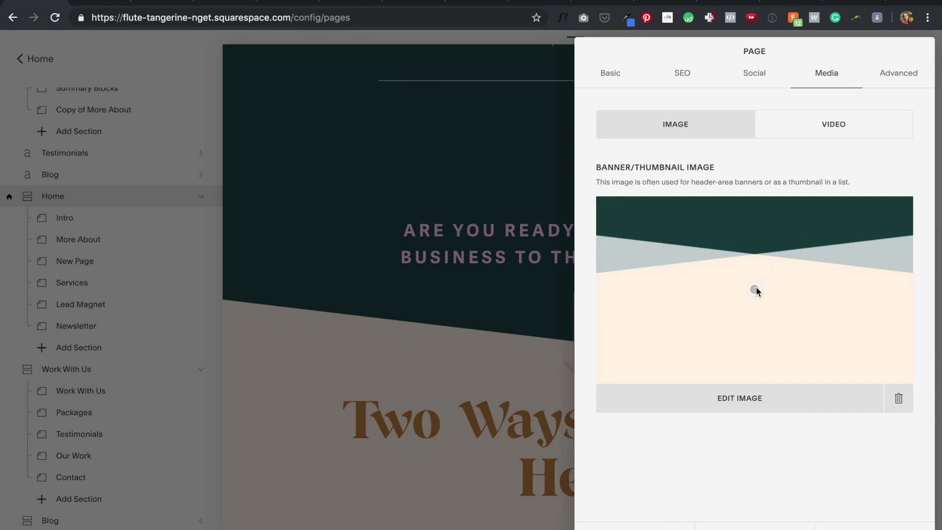
left_click(878, 521)
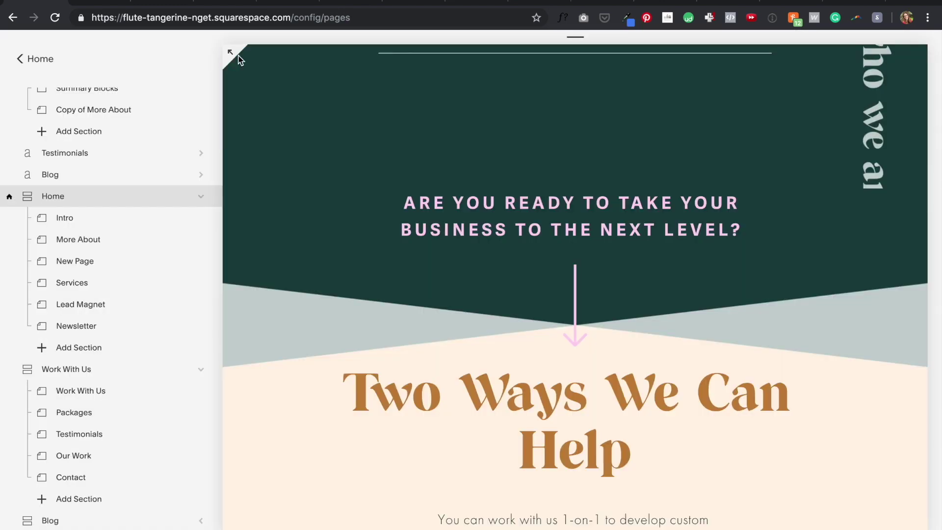
left_click(239, 60)
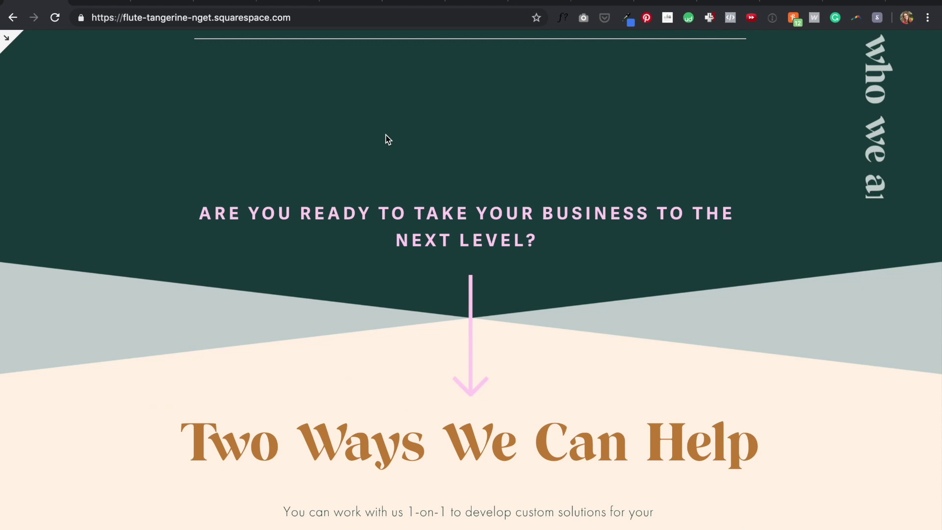
Review the homepage transition from the green section through the new mist-colored angles to the services content.
scroll(544, 260, "up", 10)
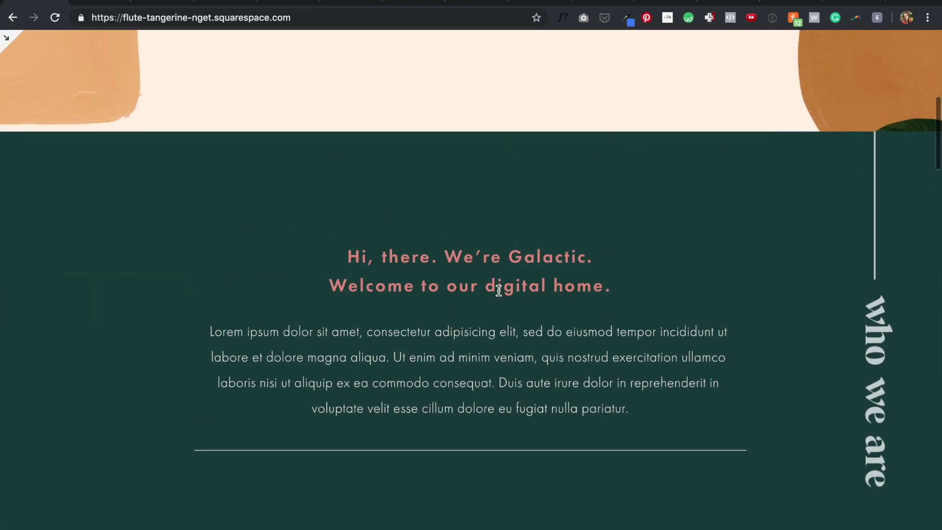
scroll(499, 294, "down", 8)
scroll(498, 294, "down", 5)
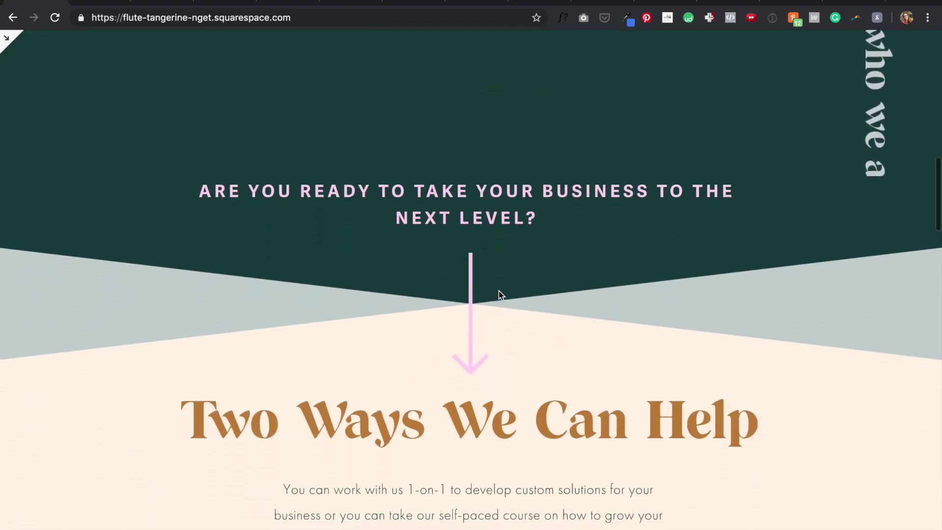
scroll(498, 290, "down", 4)
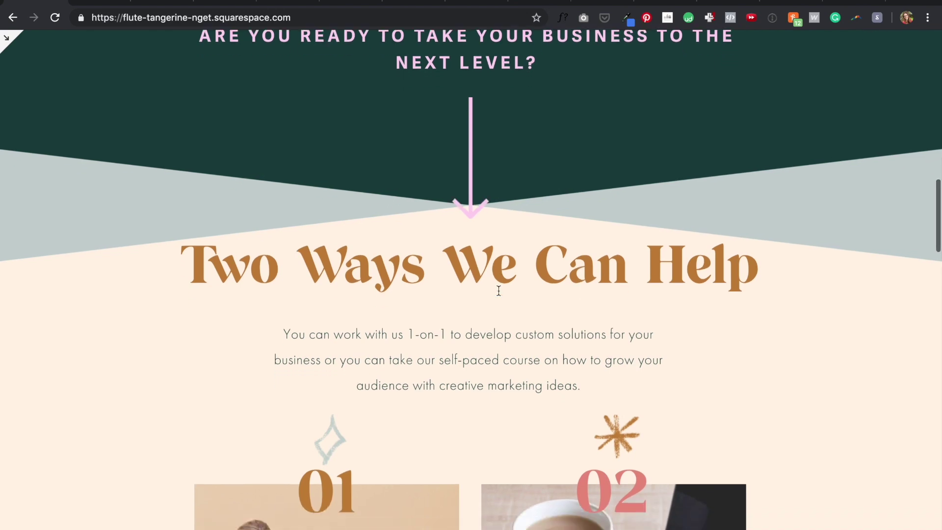
scroll(499, 295, "up", 7)
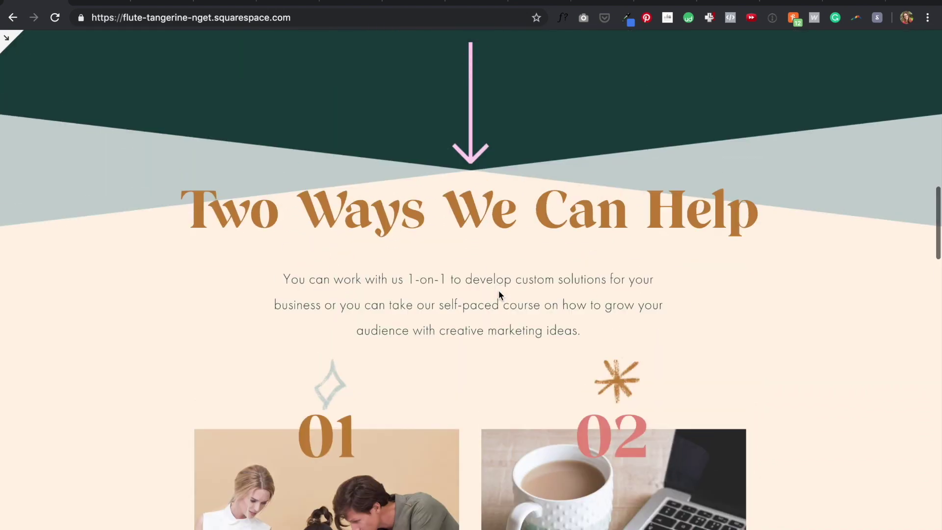
scroll(499, 294, "down", 5)
scroll(499, 294, "down", 6)
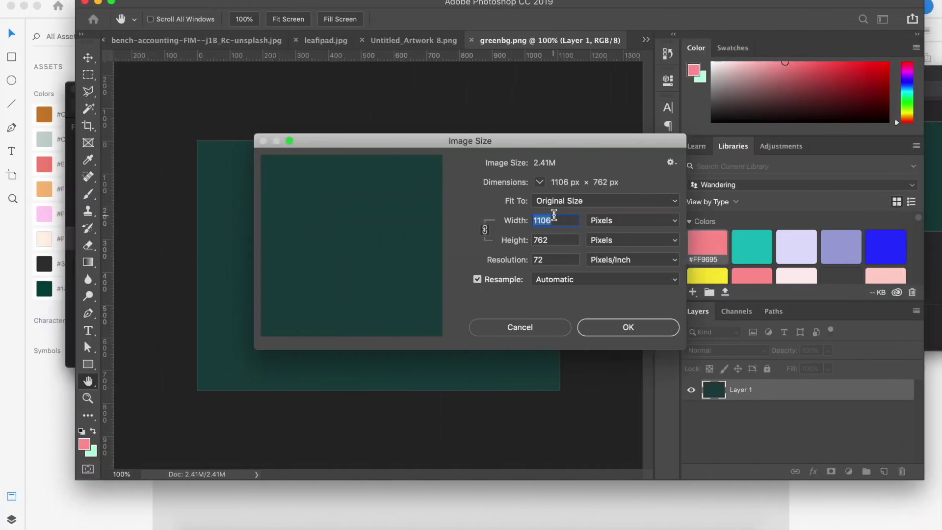
In Photoshop, resize greenbg.png to 1920 pixels wide and paste the rounded green paint shape as a new layer.
type("1920")
key("Return")
key("super+v")
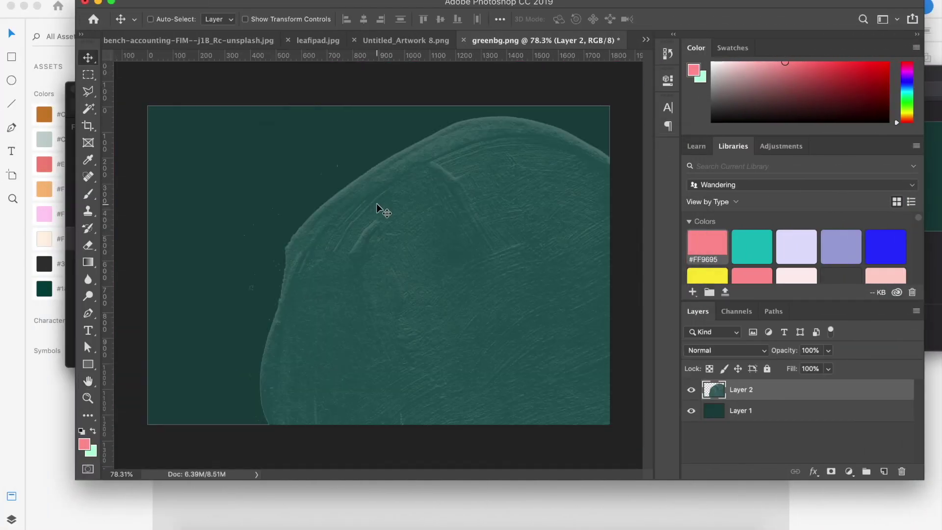
Shrink the pasted green paint shape and position it in the canvas's upper-right corner.
key("super+t")
scroll(378, 208, "down", 2)
left_click_drag(275, 142, 483, 314)
left_click_drag(576, 446, 503, 216)
key("Return")
Paste the ring-shaped paint stroke as a new layer, shrink it and position it at the canvas's left side.
key("super+v")
key("super+t")
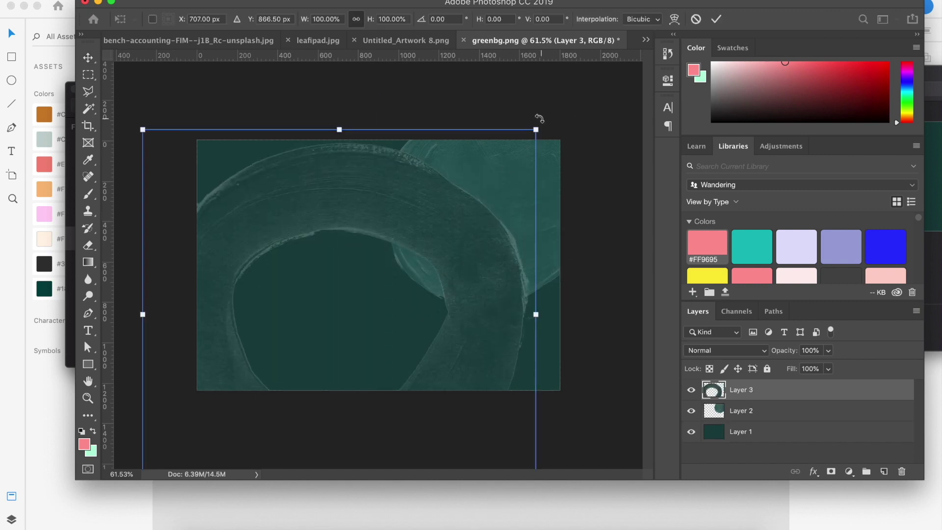
left_click_drag(535, 130, 454, 209)
left_click_drag(357, 286, 313, 209)
key("Return")
Paste the block-shaped paint stroke as a new layer, shrink it and place it along the canvas's bottom edge.
key("super+v")
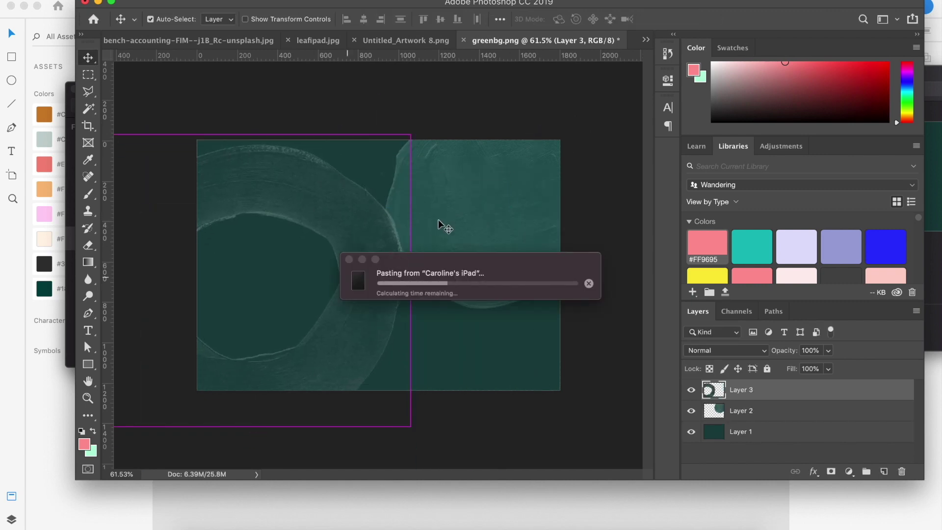
key("super+t")
left_click_drag(237, 140, 502, 379)
left_click_drag(583, 434, 420, 326)
key("Return")
Set the block shape layer to Multiply with reduced opacity and the ring layer to Multiply at 22% opacity.
left_click(725, 350)
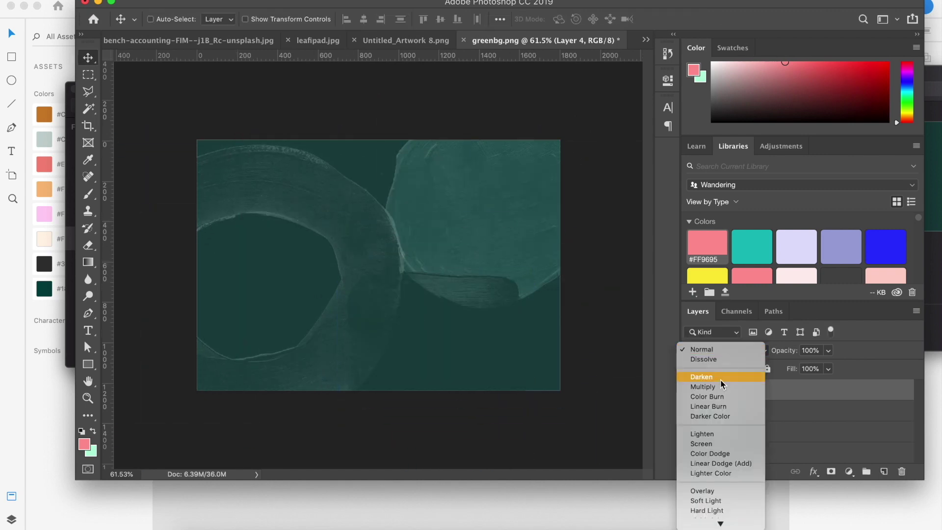
left_click(706, 386)
left_click(828, 350)
left_click_drag(829, 367, 782, 368)
left_click(759, 409)
left_click(828, 349)
Set the round shape on Layer 2 to Multiply at 25% opacity and reposition it in the upper-right area.
left_click(740, 439)
left_click(741, 350)
left_click(726, 386)
left_click(828, 350)
left_click_drag(477, 169, 613, 176)
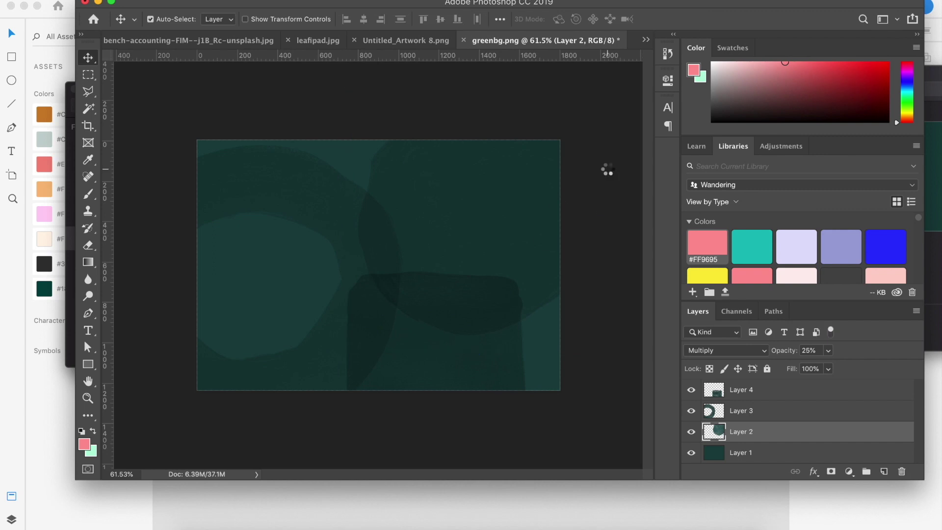
Export the artwork for web as greenbg_withshapes.png.
key("alt+shift+super+s")
key("Return")
key("Right")
type("_withshapes")
key("Return")
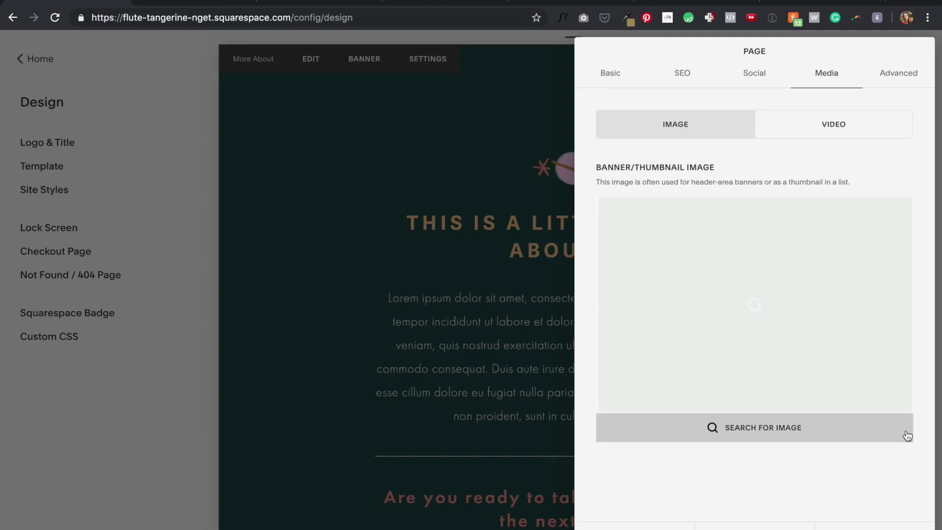
Switch to Squarespace, upload greenbg_withshapes.png as the green about section's banner image and save.
left_click(756, 314)
left_click(458, 4)
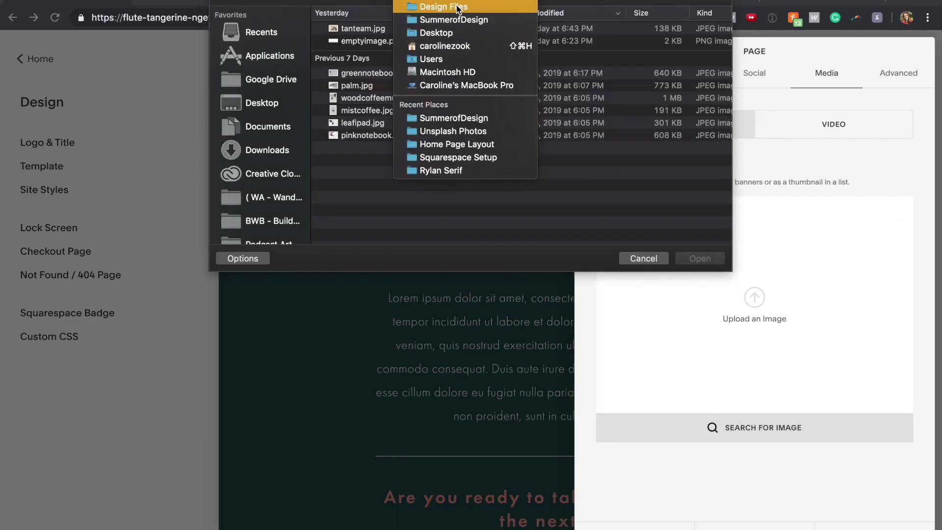
left_click(454, 142)
double_click(374, 30)
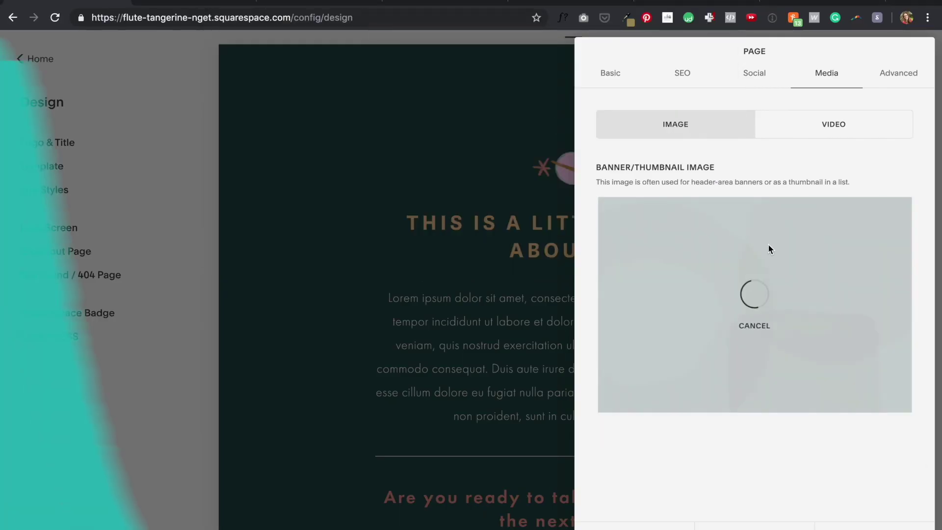
left_click(878, 526)
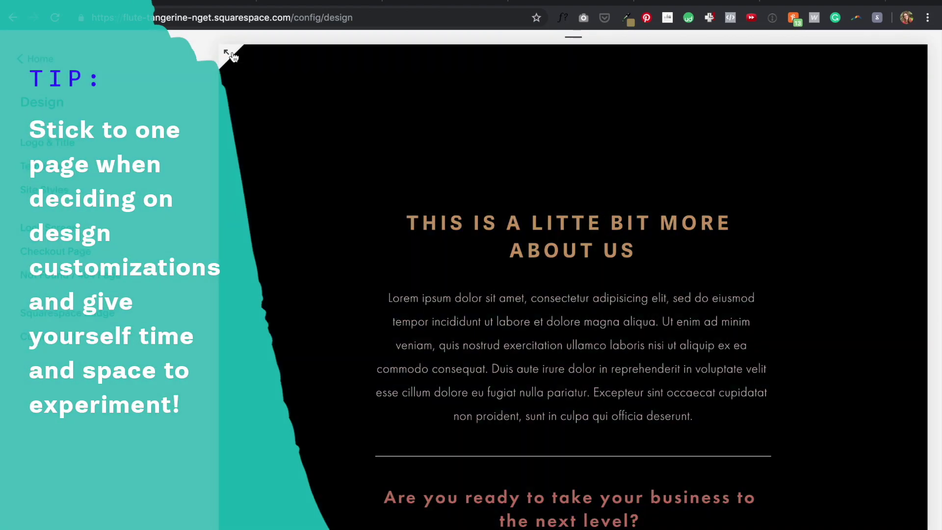
Preview the homepage full-screen and examine how the shapes look behind the green section's text.
left_click(228, 55)
scroll(457, 197, "down", 3)
scroll(357, 278, "up", 8)
scroll(357, 278, "down", 7)
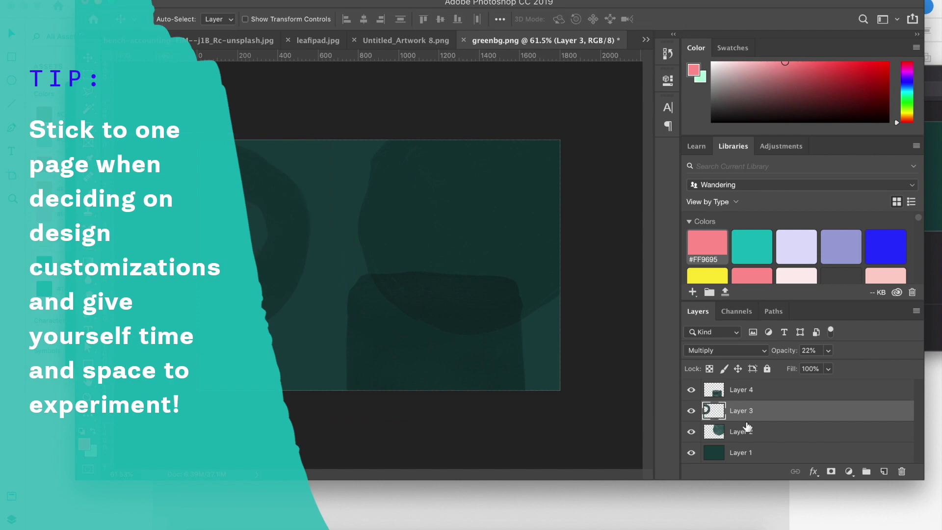
In Photoshop, scale down the three paint shapes, moving the round and block shapes toward the right edge and the ring to the left edge.
left_click(740, 431, "shift")
key("super+t")
left_click_drag(603, 85, 505, 156)
key("Return")
left_click_drag(381, 262, 489, 262)
left_click(740, 410)
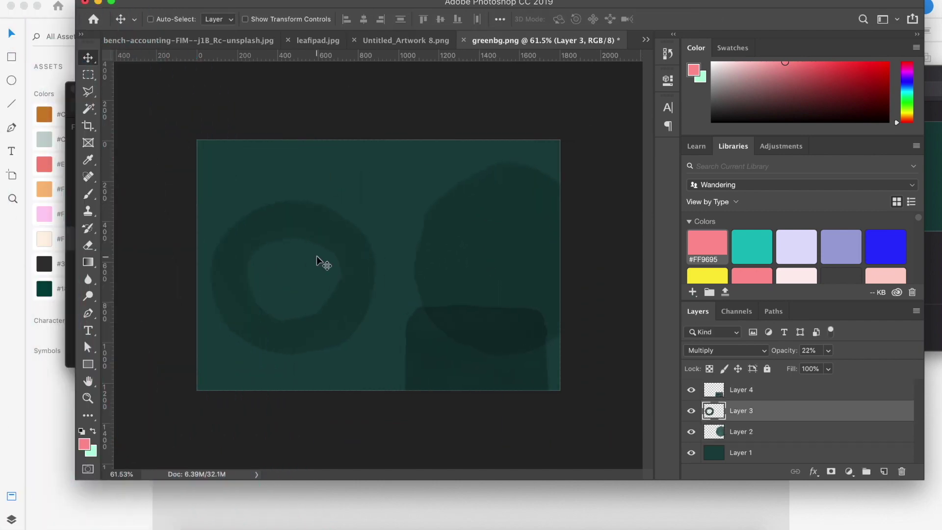
left_click_drag(317, 257, 245, 225)
Duplicate the round shape, shrink the copy and place it at the top edge, overlapping the ring's upper part.
left_click_drag(481, 206, 462, 193)
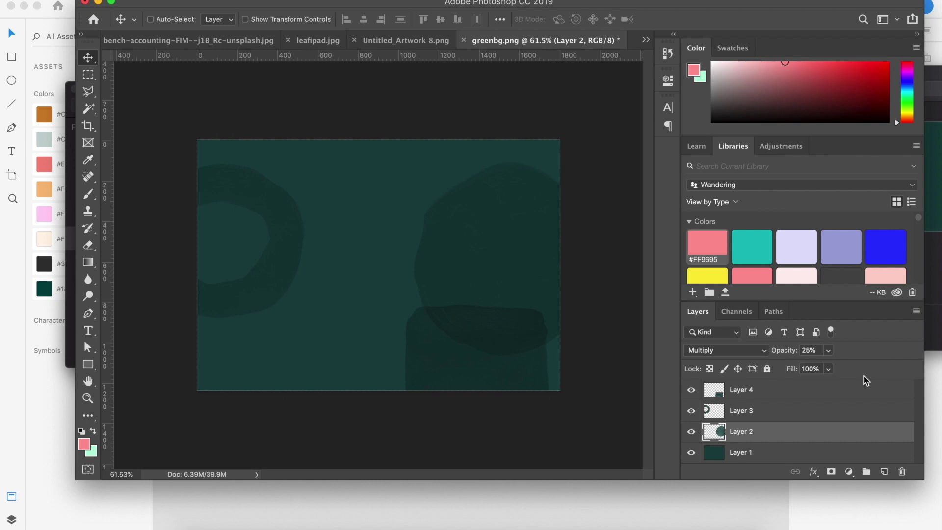
left_click_drag(474, 247, 263, 200)
key("super+t")
left_click_drag(398, 106, 324, 184)
key("Return")
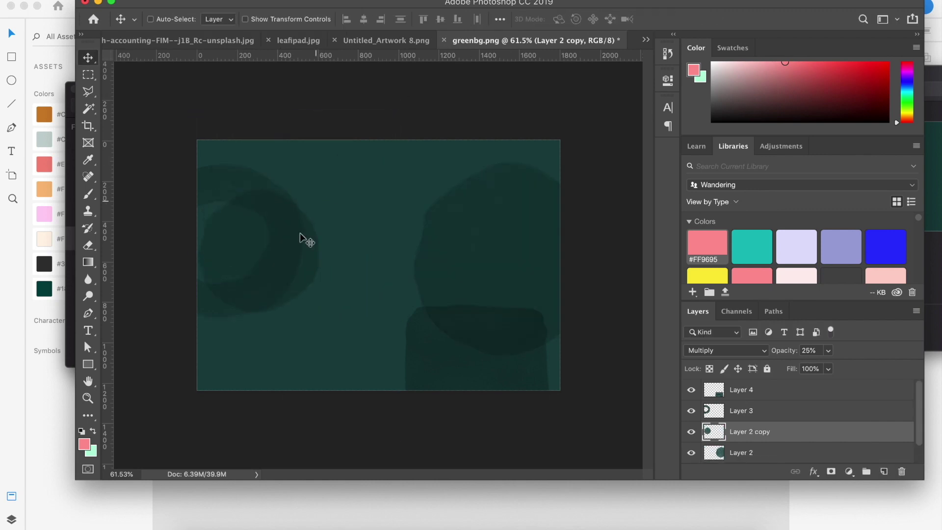
left_click_drag(301, 237, 318, 162)
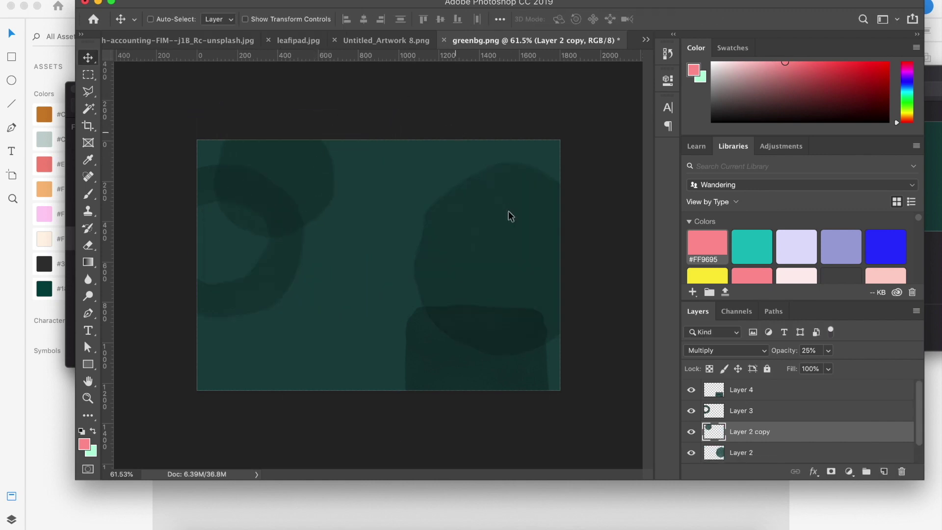
Export the revised artwork for web as PNG-24, replacing the existing greenbg_withshapes.png.
key("alt+shift+super+s")
key("Return")
key("Return")
key("Return")
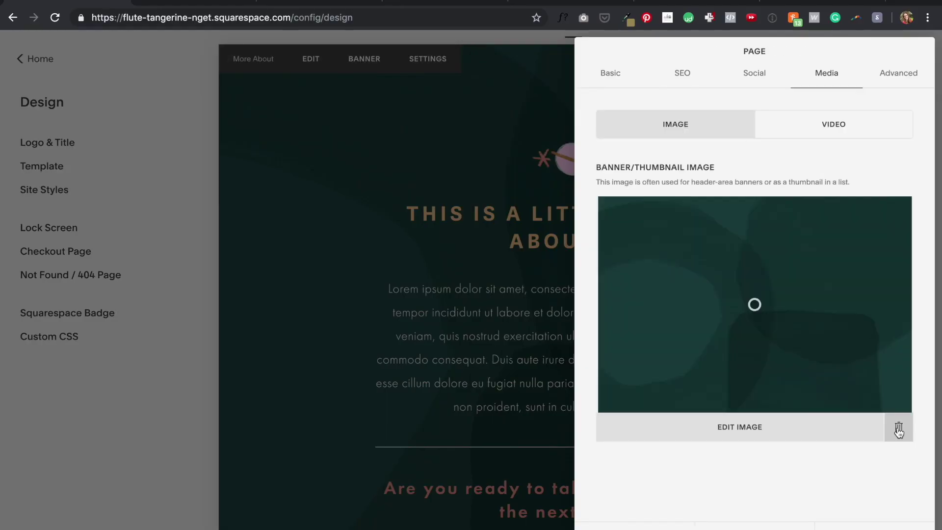
In Squarespace, replace the green section's banner with the revised greenbg_withshapes.png and preview it on the homepage.
left_click(900, 428)
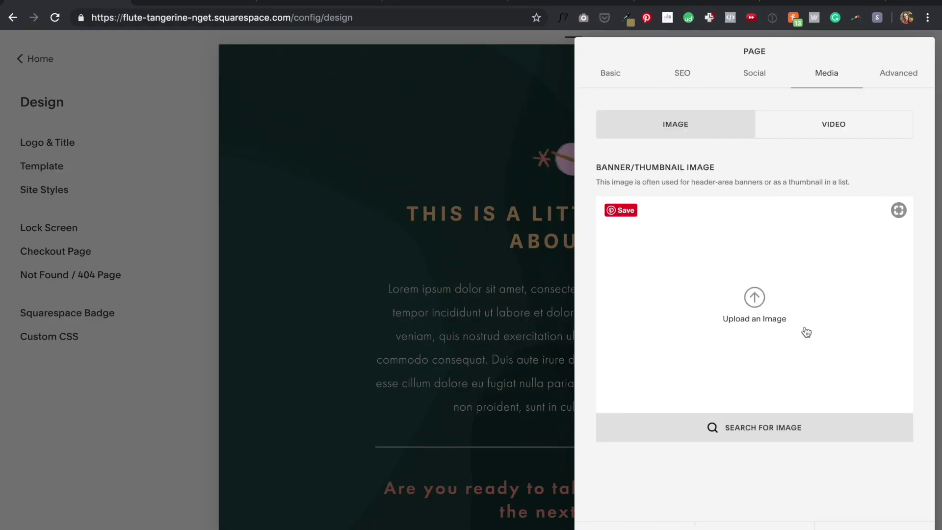
left_click(806, 333)
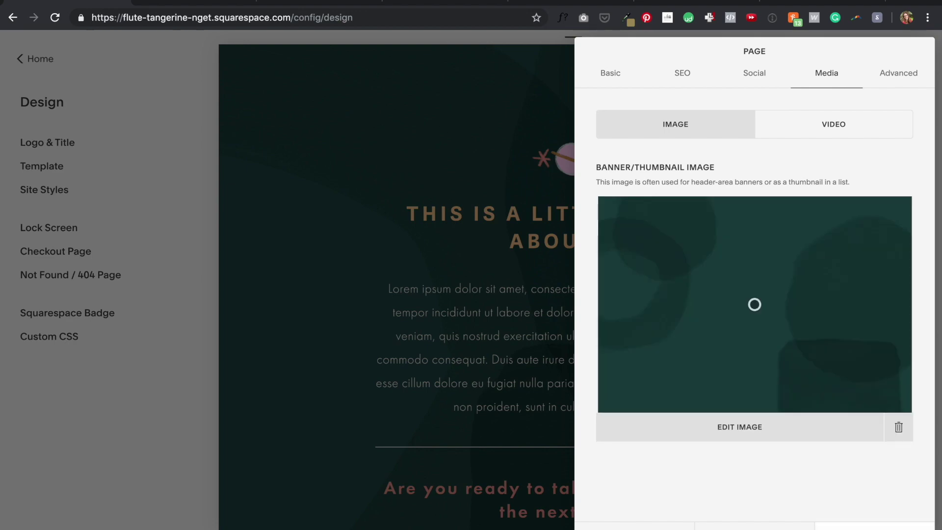
left_click(224, 53)
scroll(566, 187, "up", 12)
scroll(566, 187, "down", 12)
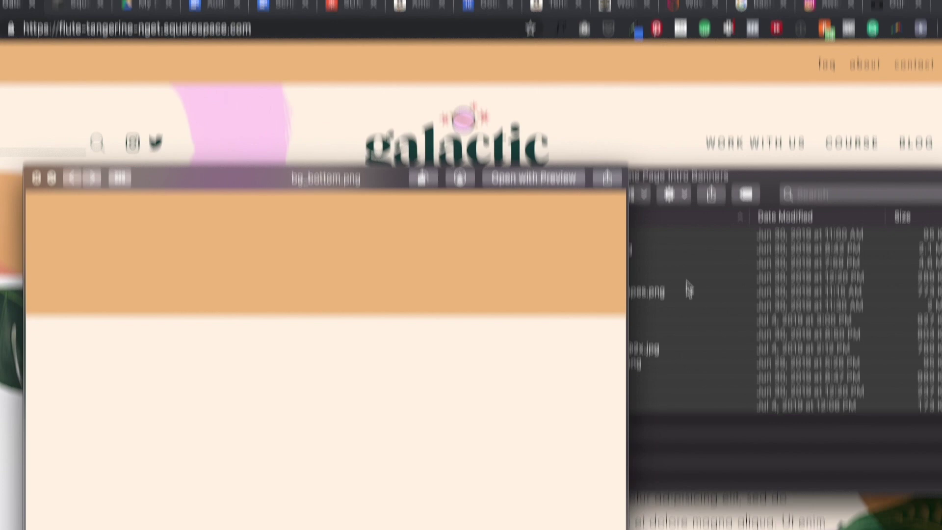
Examine the finished banner images in the Home Page Intro Banners folder one after another.
key("Down")
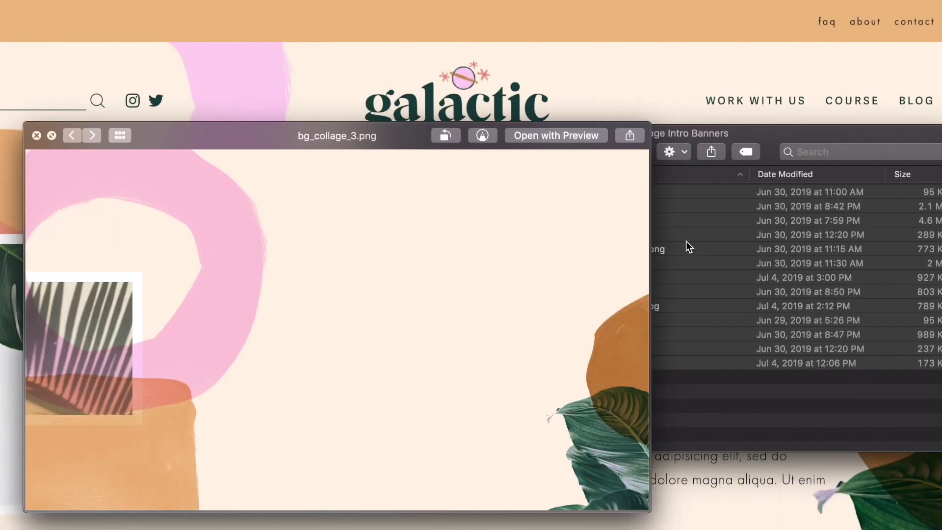
key("Down")
key("Down")
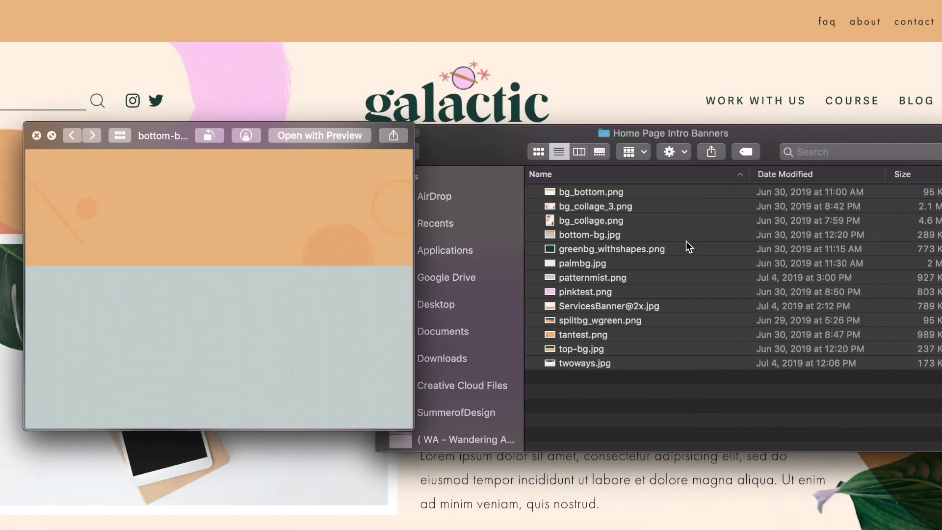
key("Down")
key("Down")
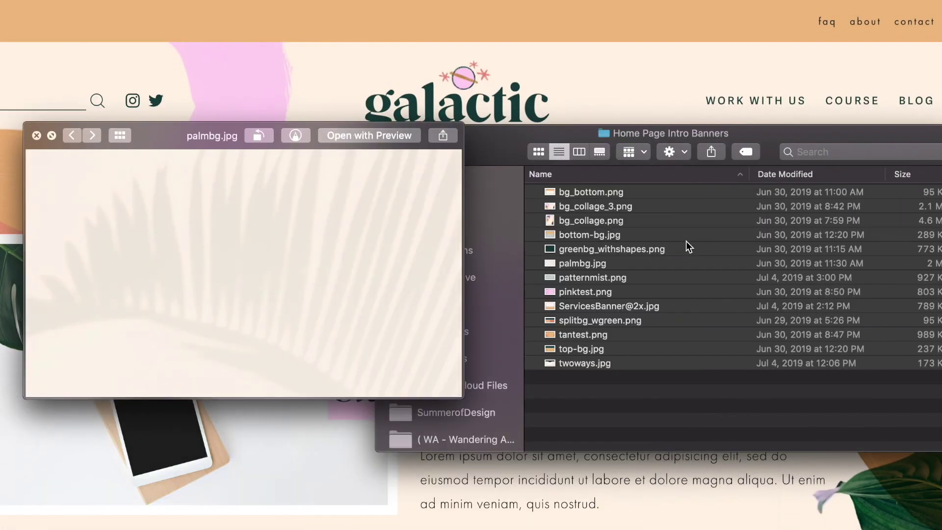
key("Down")
key("Down")
key("Down")
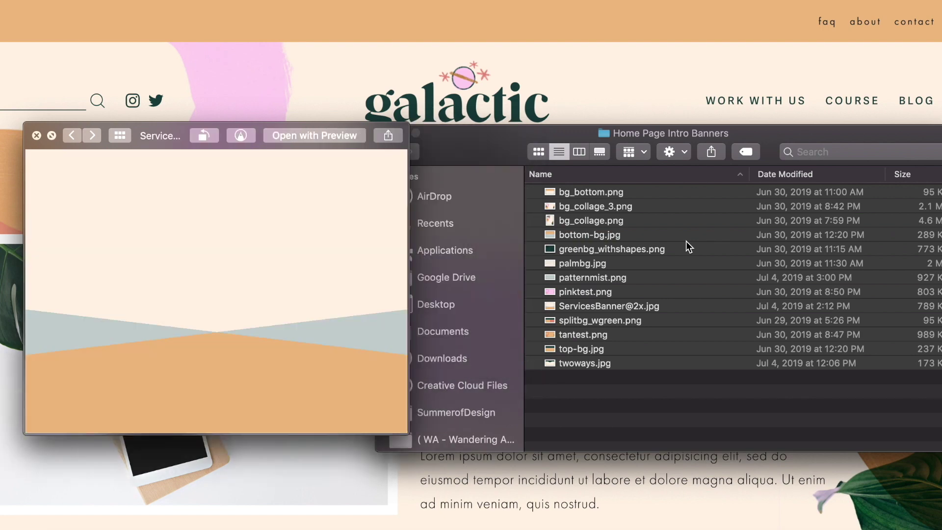
key("Down")
key("Down")
key("Down")
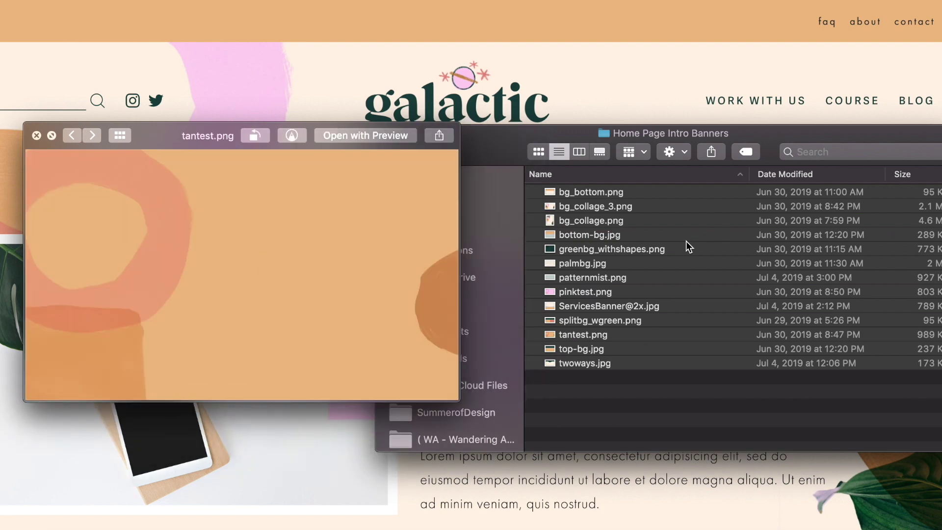
key("Down")
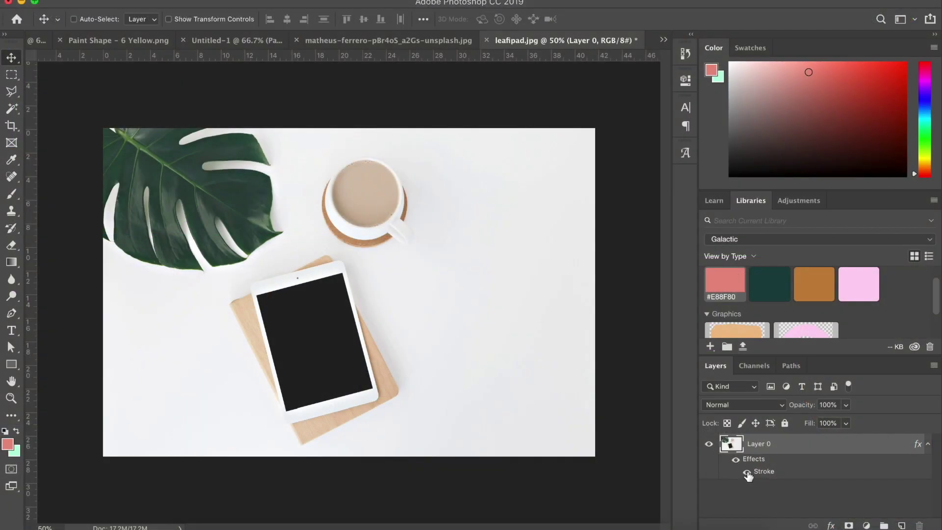
In Photoshop, turn on the white Stroke effect on leafipad.jpg's Layer 0 and check its JPEG High web export without saving.
left_click(746, 474)
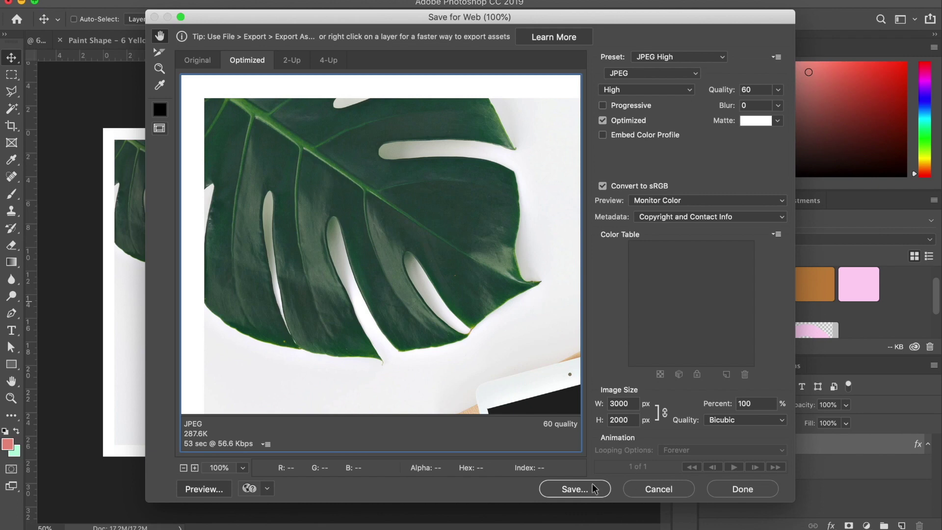
left_click(673, 489)
Switch to Squarespace, replace the Intro section's leafipad.jpg image with leafidea_whiteborder.jpg and save the section.
key("ctrl+Right")
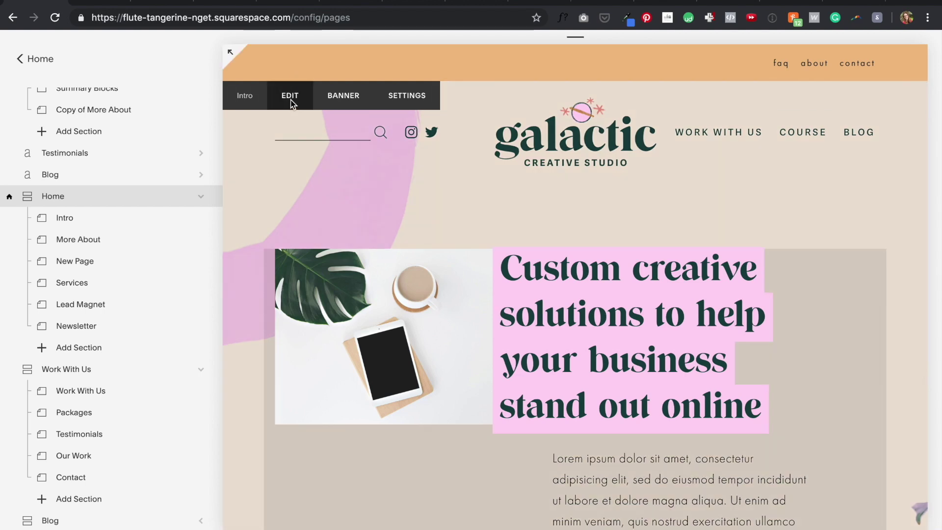
left_click(293, 94)
left_click(216, 320)
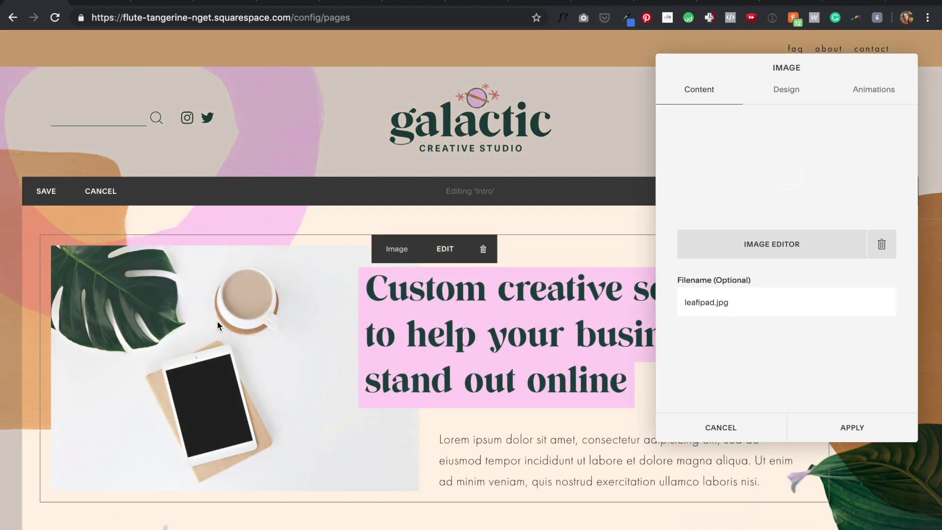
left_click(879, 248)
left_click(787, 168)
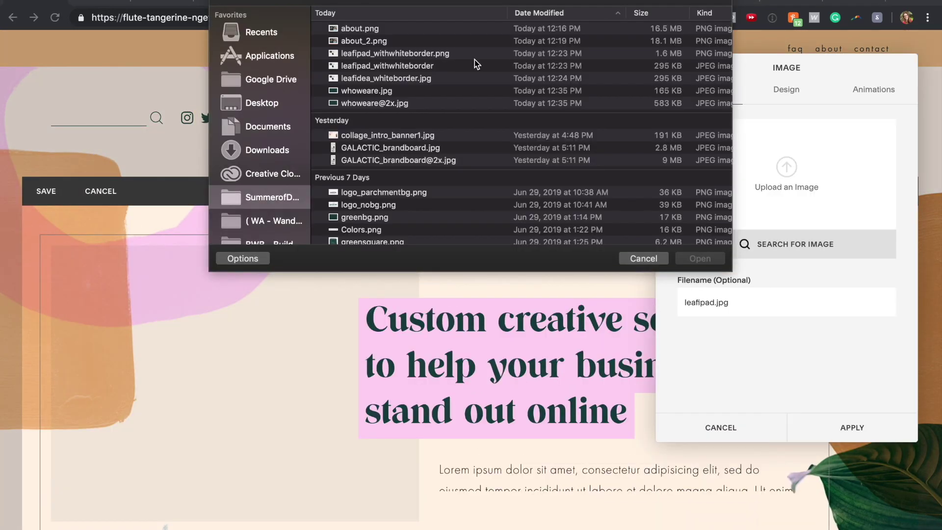
left_click(417, 53)
double_click(416, 79)
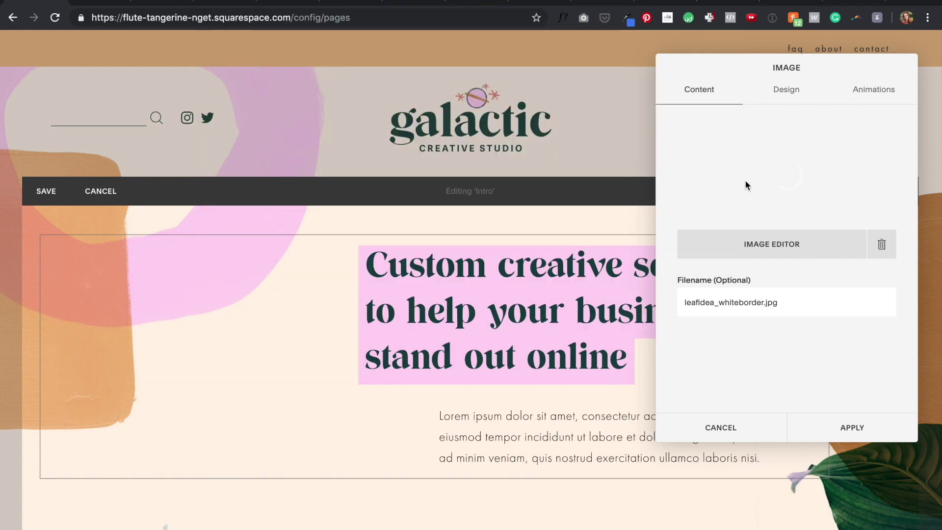
left_click(872, 434)
left_click(46, 191)
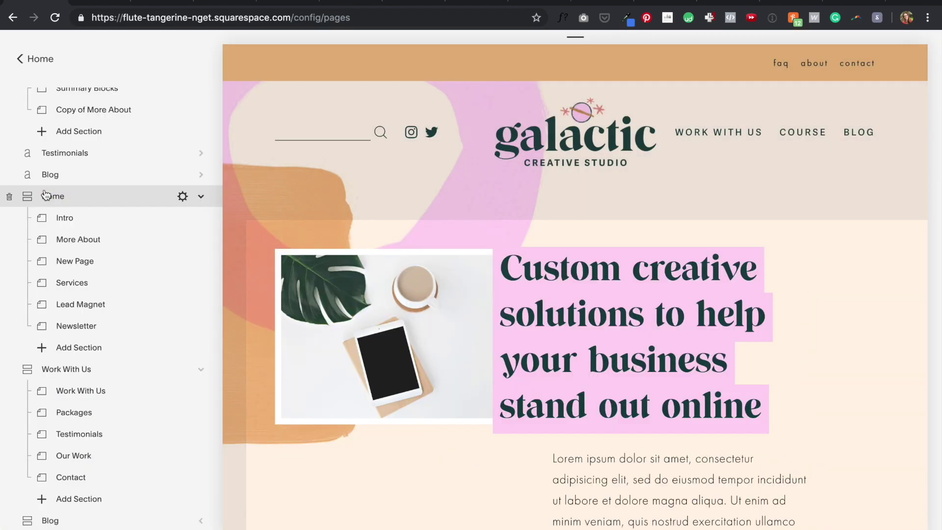
Preview the homepage full-screen and examine the bordered intro image against the collage background.
left_click(226, 37)
scroll(479, 191, "down", 3)
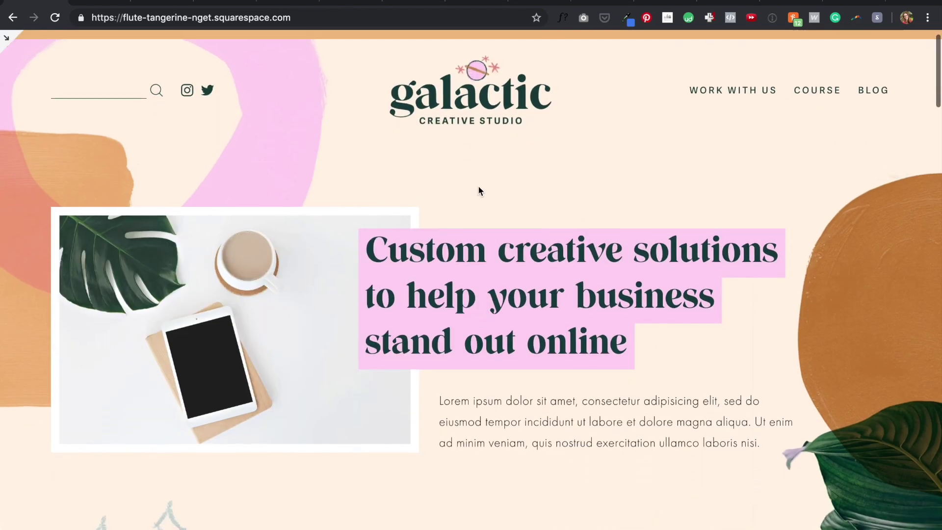
scroll(479, 185, "down", 1)
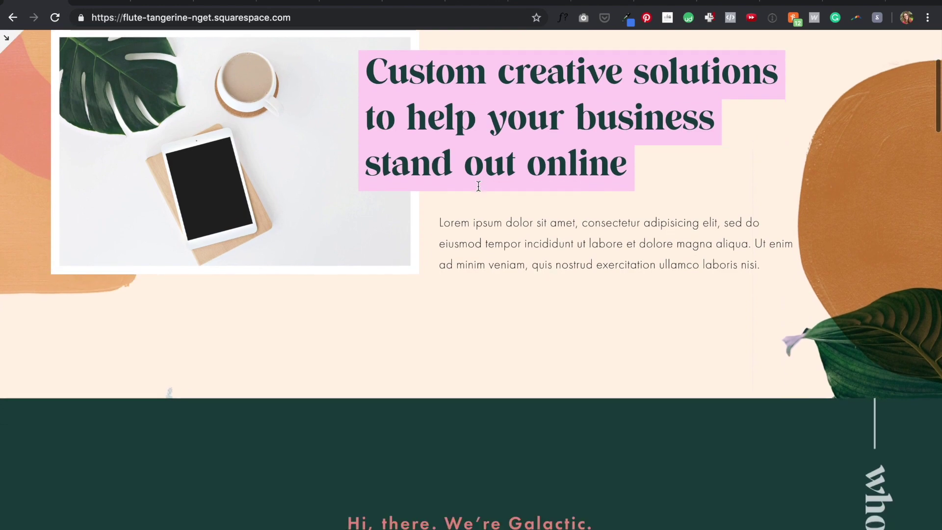
scroll(478, 186, "up", 5)
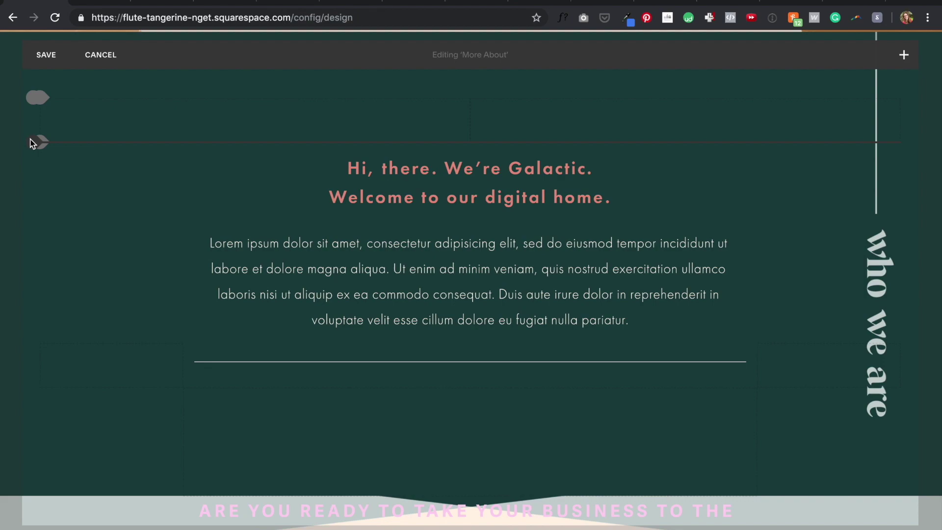
Add an image block with about.png above the heading in the More About section.
left_click(32, 143)
left_click(237, 116)
left_click(754, 281)
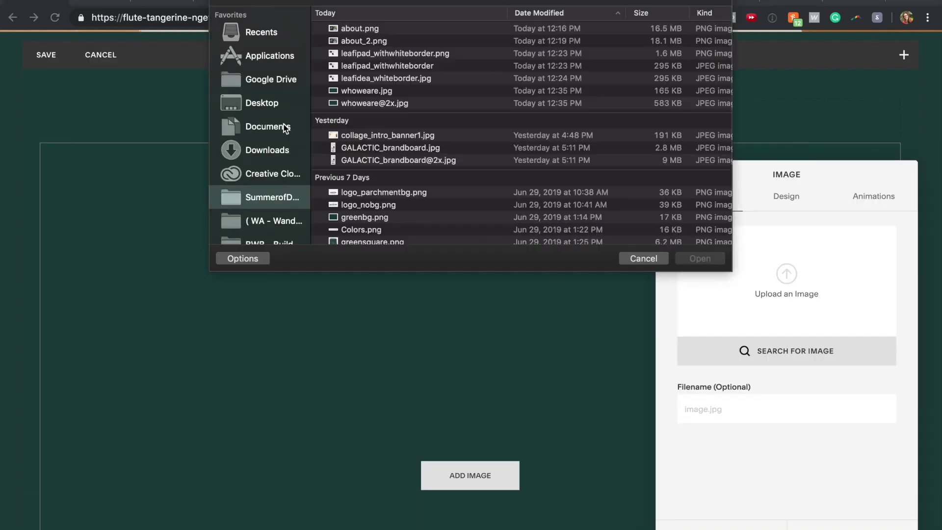
double_click(387, 31)
left_click(850, 521)
Move the about.png image block to the right of the welcome text and save the More About section.
scroll(690, 318, "down", 7)
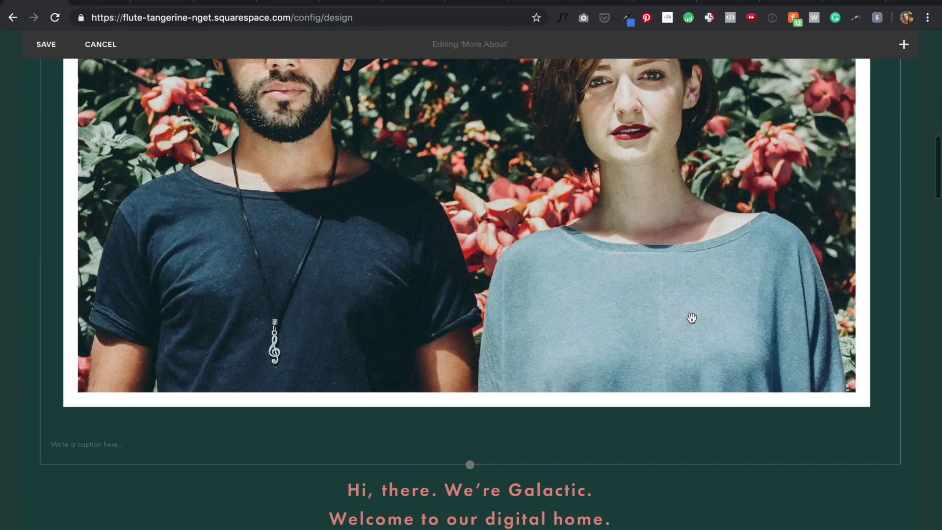
left_click_drag(692, 318, 726, 446)
scroll(643, 247, "up", 9)
left_click(46, 44)
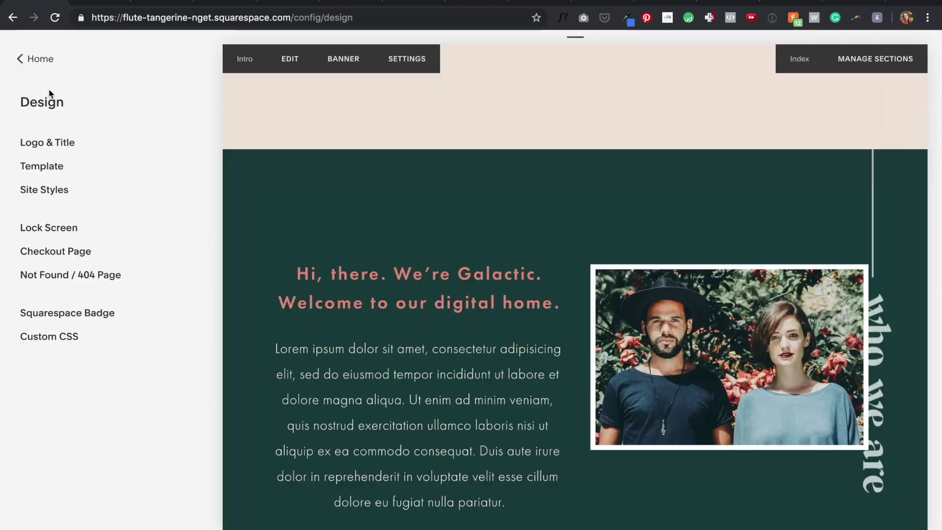
Add a spacer block to the right of the about.png image in More About, narrow the image beside the text and save.
left_click(229, 37)
scroll(412, 224, "down", 2)
scroll(436, 252, "up", 1)
left_click(6, 38)
left_click(314, 119)
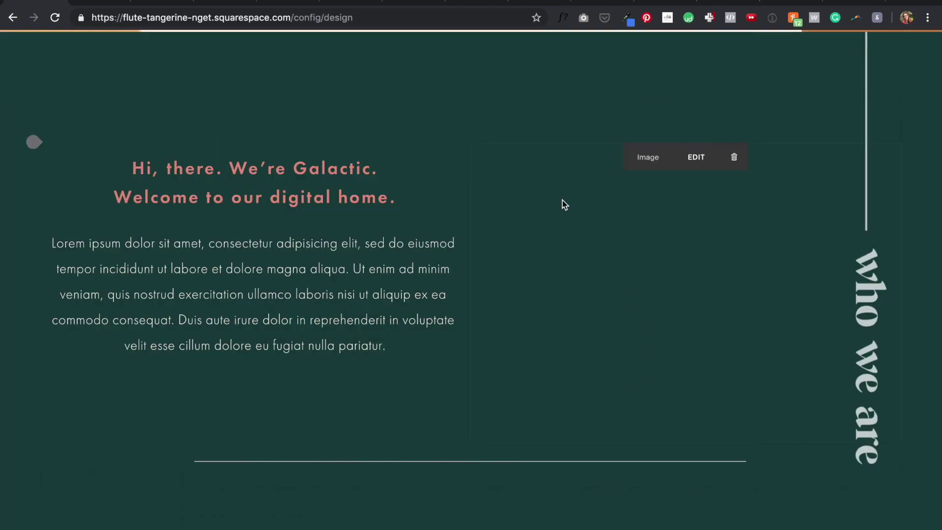
left_click(470, 142)
left_click(505, 154)
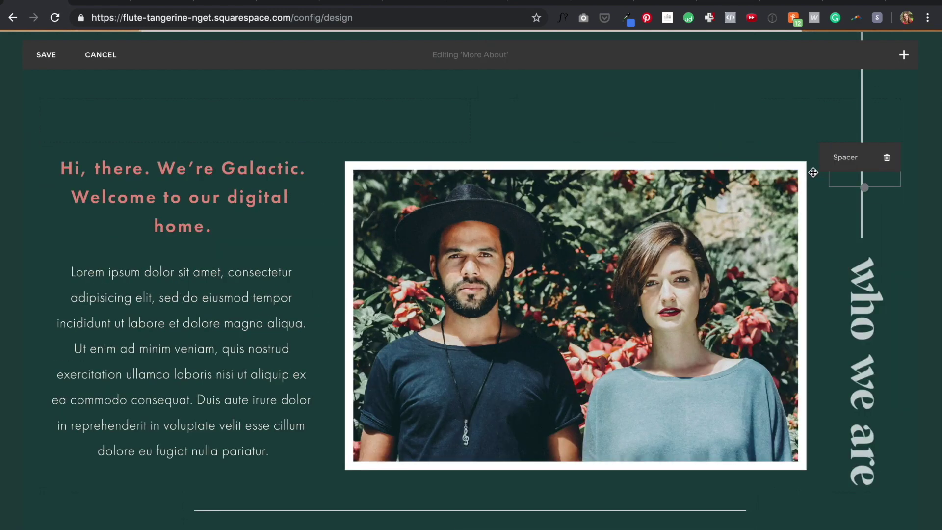
left_click_drag(328, 168, 413, 195)
scroll(477, 260, "up", 2)
scroll(478, 260, "down", 2)
left_click(46, 71)
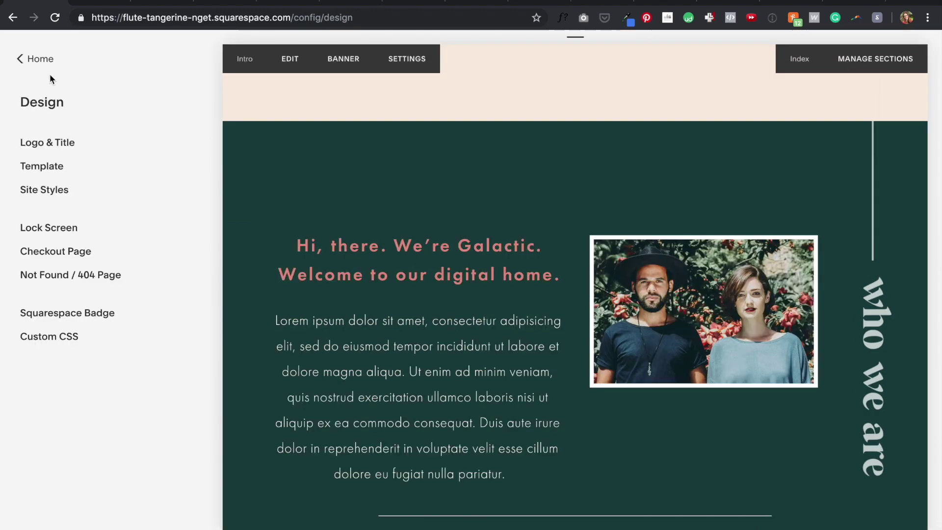
Replace the about.png image in the More About section with about_2.png and save the section.
left_click(226, 50)
scroll(396, 194, "up", 2)
scroll(396, 193, "down", 2)
scroll(396, 193, "up", 7)
scroll(396, 194, "down", 5)
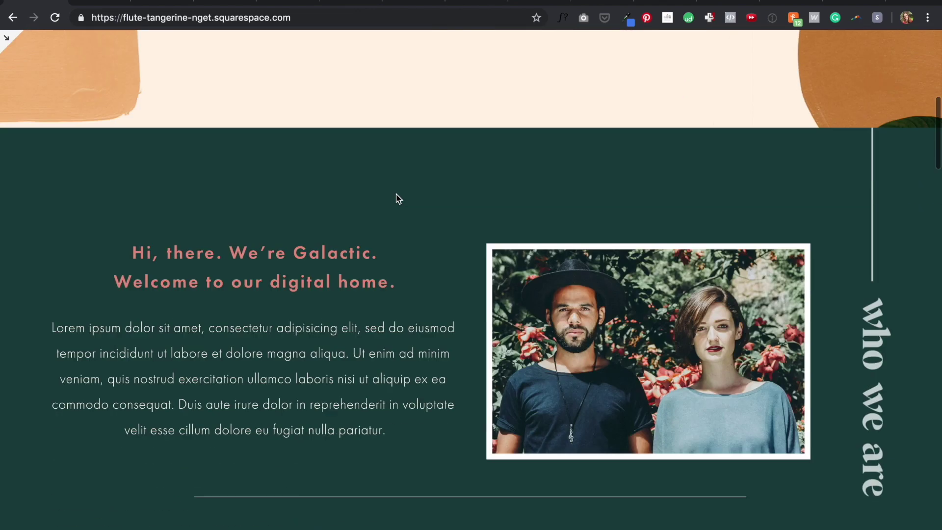
left_click(6, 39)
left_click(314, 127)
left_click(660, 223)
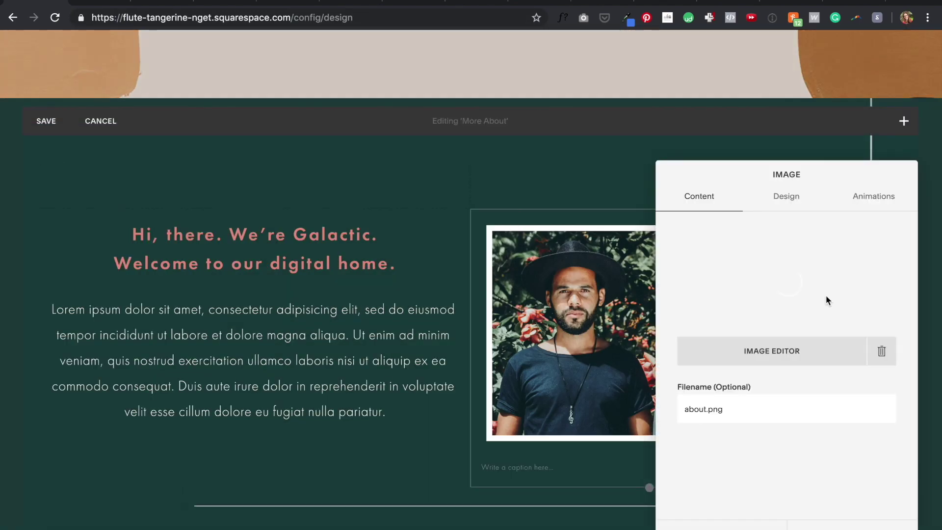
left_click(881, 351)
left_click(828, 304)
double_click(364, 42)
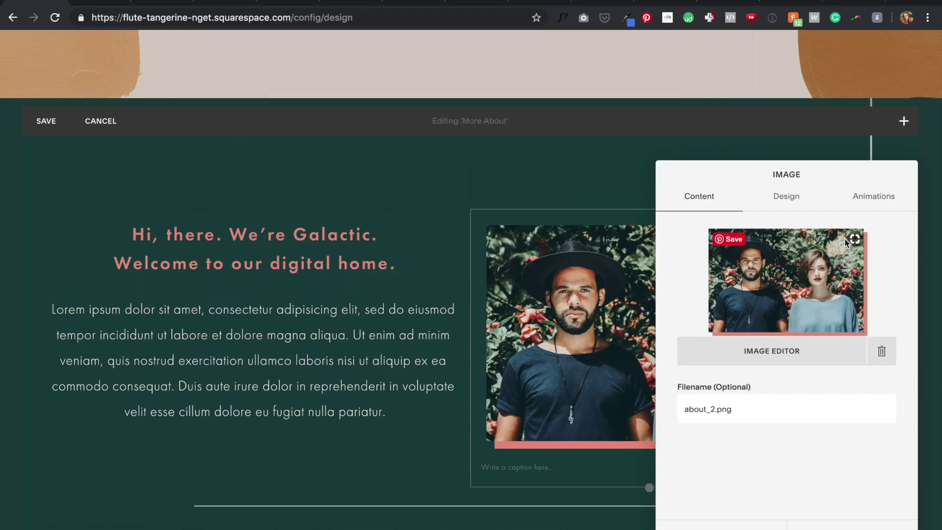
key("Escape")
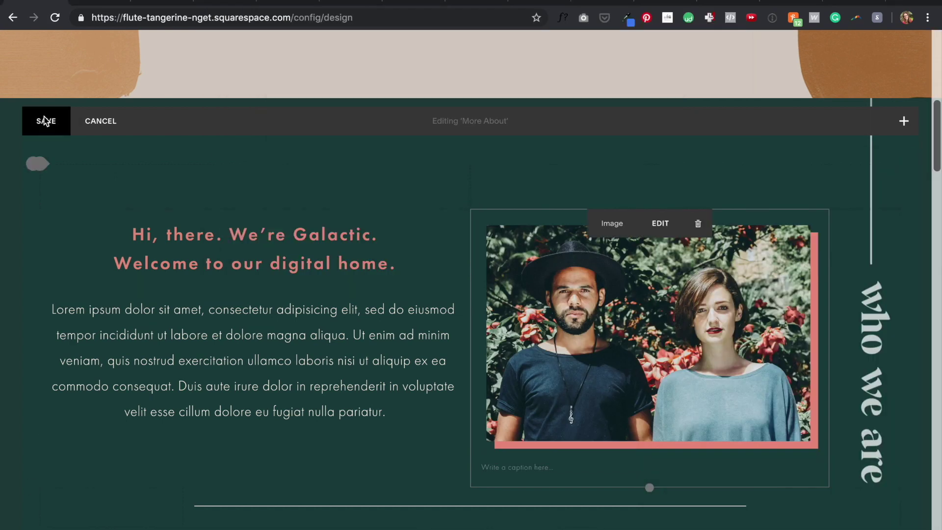
left_click(46, 121)
Delete the thin line block below the welcome text in More About and add an image block with hr_skinnier.png in its place.
left_click(232, 43)
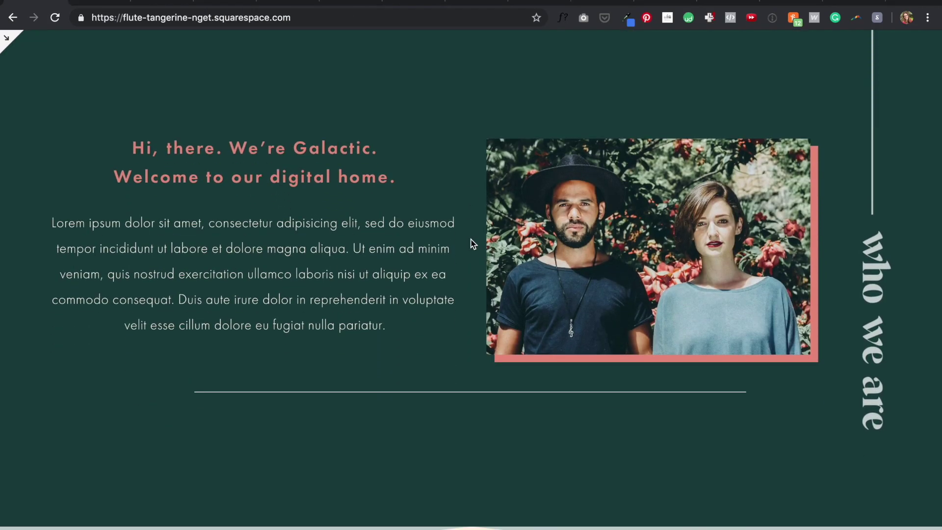
scroll(470, 244, "up", 7)
scroll(470, 244, "down", 8)
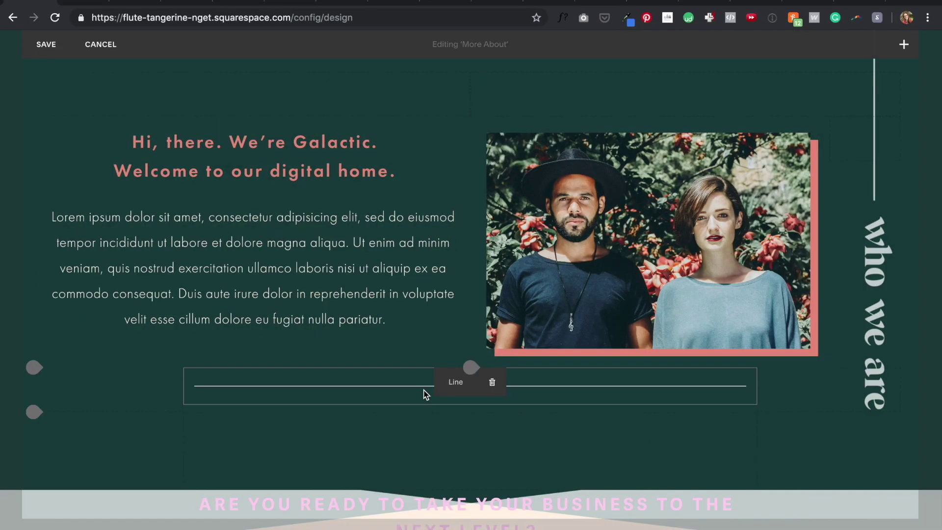
scroll(515, 388, "down", 3)
left_click(492, 232)
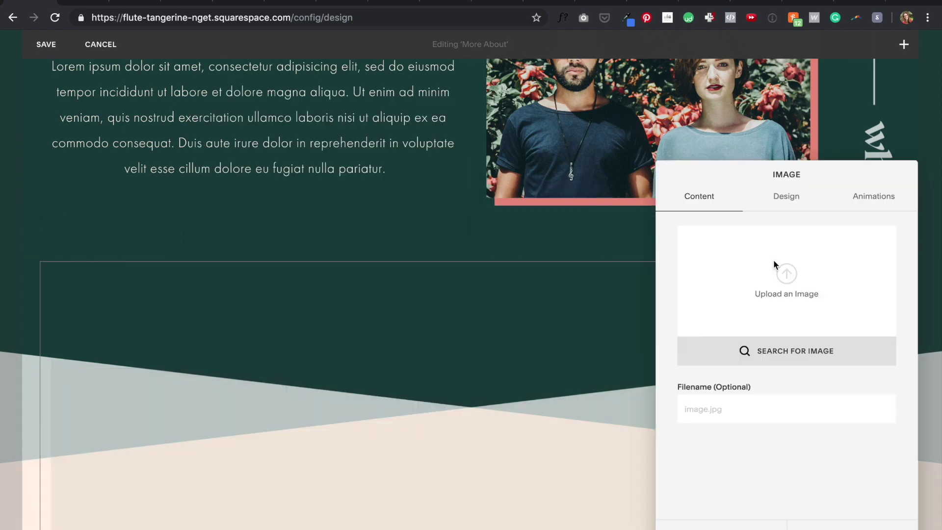
left_click(774, 265)
scroll(391, 52, "down", 10)
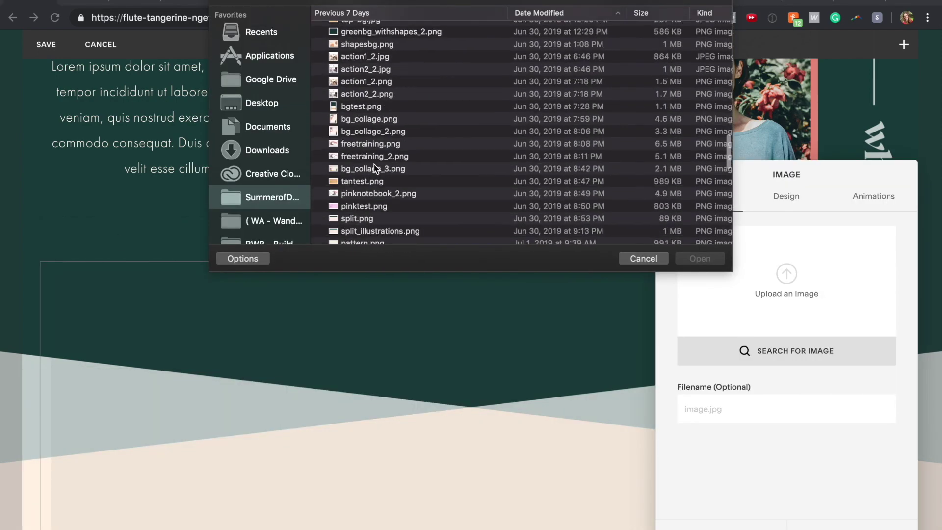
scroll(373, 164, "down", 5)
double_click(374, 163)
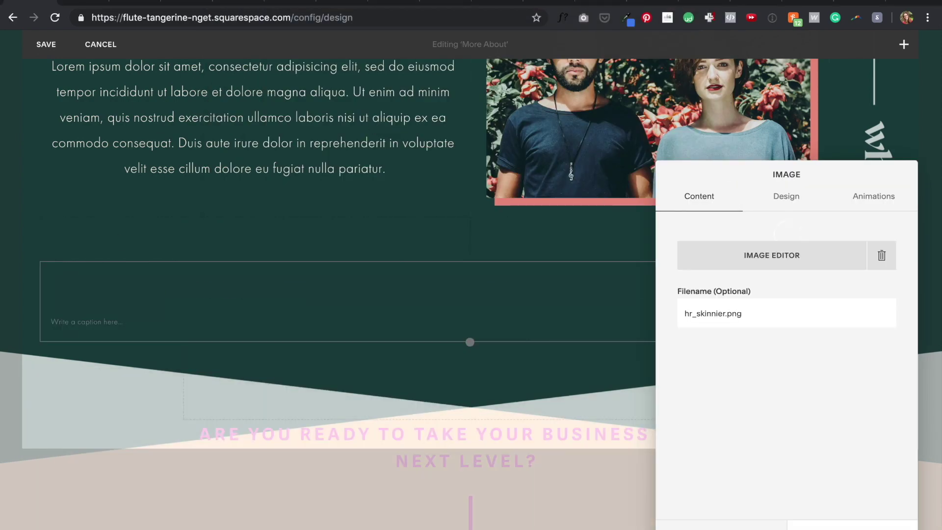
left_click(852, 525)
Center the hr_skinnier.png divider with narrow side margins below the welcome text and image, and save More About.
scroll(498, 275, "up", 3)
scroll(498, 275, "down", 1)
left_click_drag(324, 338, 183, 340)
left_click_drag(619, 341, 839, 340)
left_click_drag(178, 340, 91, 341)
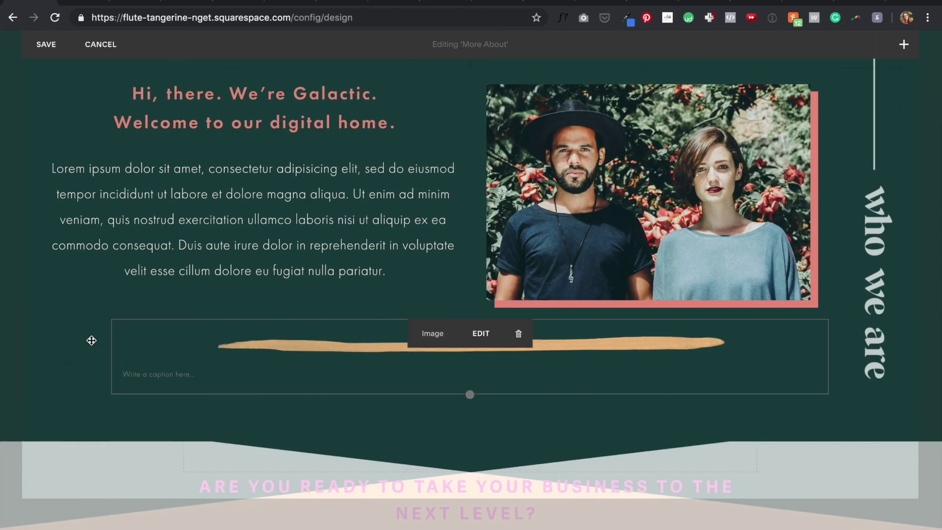
left_click(46, 45)
Widen the brush-stroke divider across the More About section with more space above it, and save the section.
left_click(232, 50)
scroll(130, 105, "down", 5)
left_click(7, 37)
left_click(313, 58)
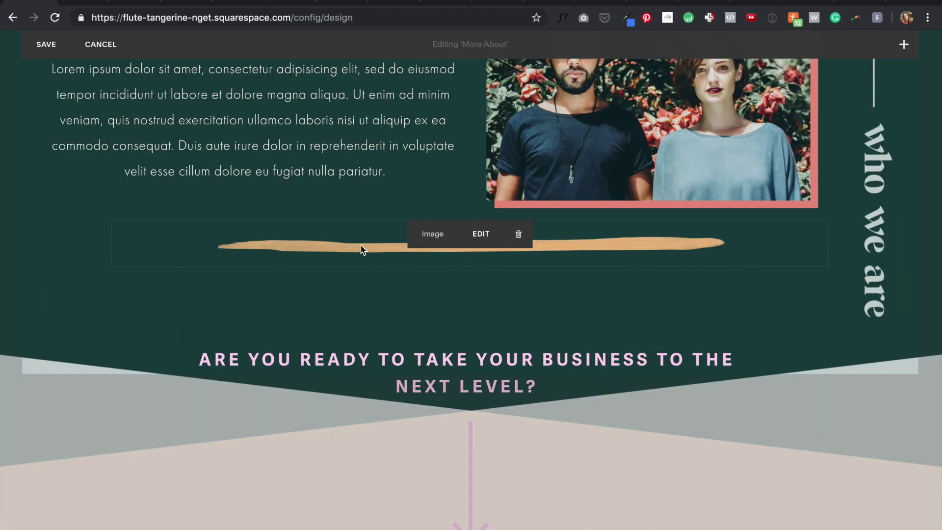
mouse_move(361, 248)
left_mouse_down()
mouse_move(278, 315)
mouse_move(284, 264)
left_mouse_up()
left_click(46, 44)
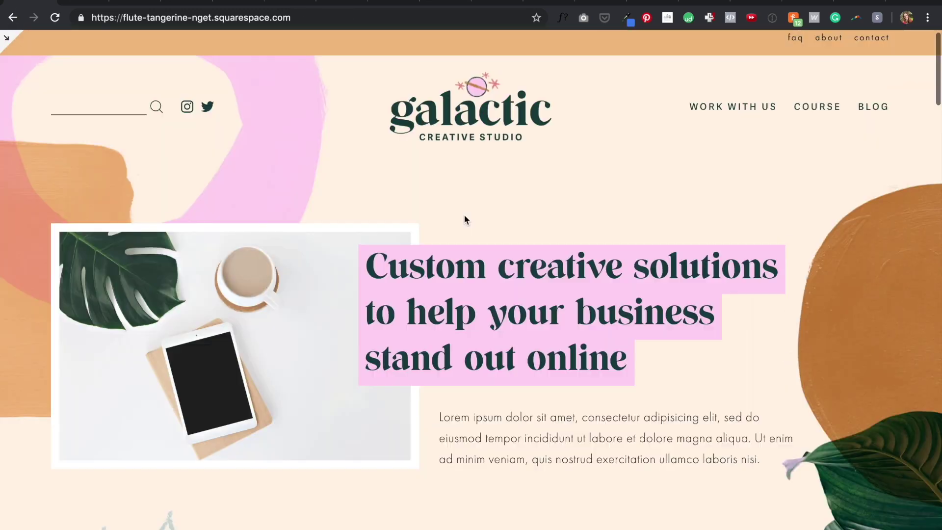
Add an image block with the orange brush-stroke divider below the "Two Ways We Can Help" heading and save the section.
scroll(464, 214, "down", 10)
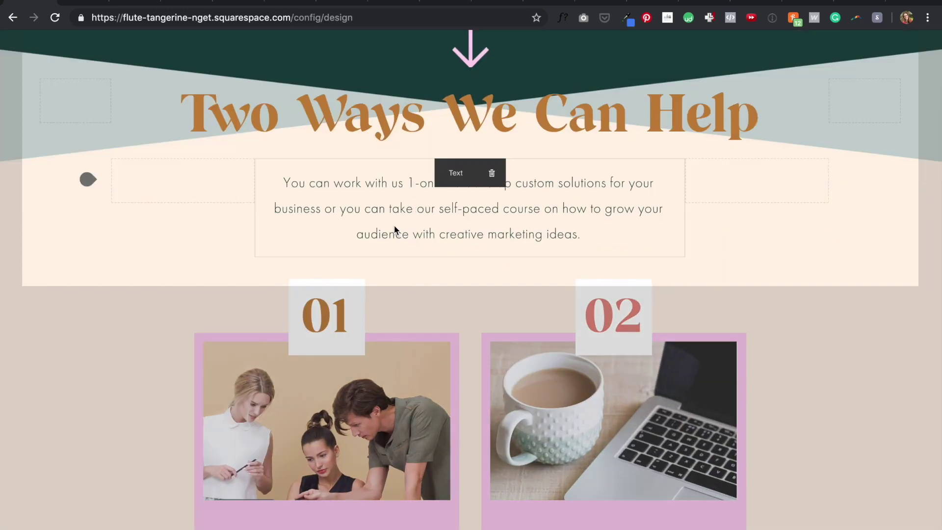
left_click(84, 179)
left_click(299, 110)
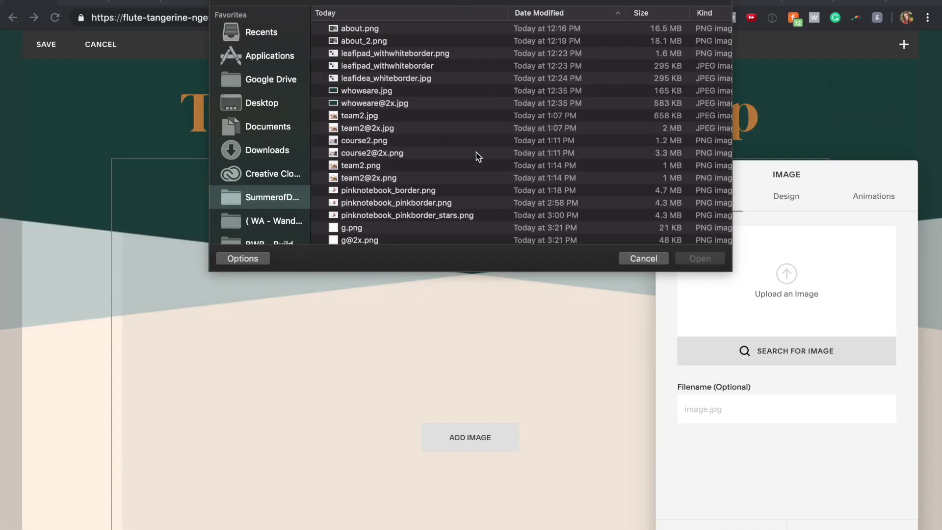
scroll(478, 157, "down", 5)
double_click(389, 164)
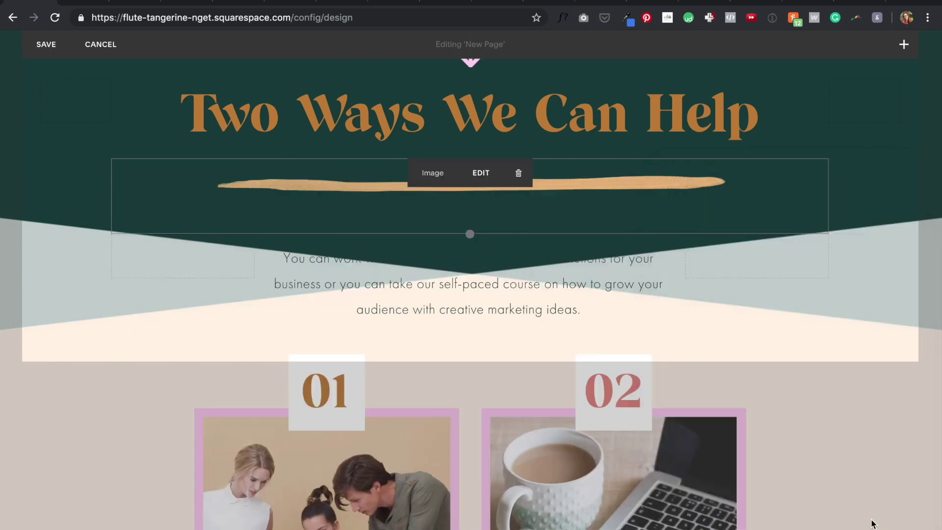
scroll(872, 524, "up", 3)
left_click(46, 44)
Delete the brush-stroke divider image from the More About section and check the homepage full-screen.
scroll(607, 237, "up", 7)
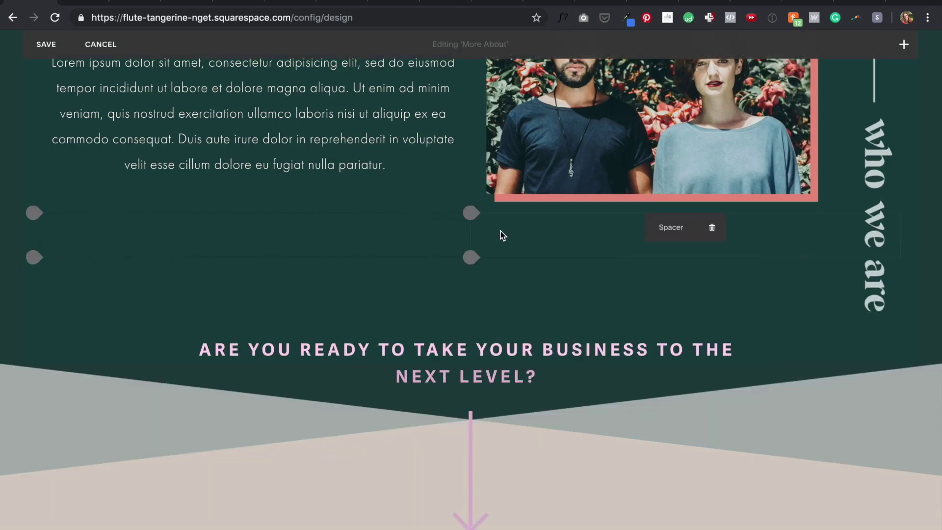
left_click(290, 225)
left_click(363, 266)
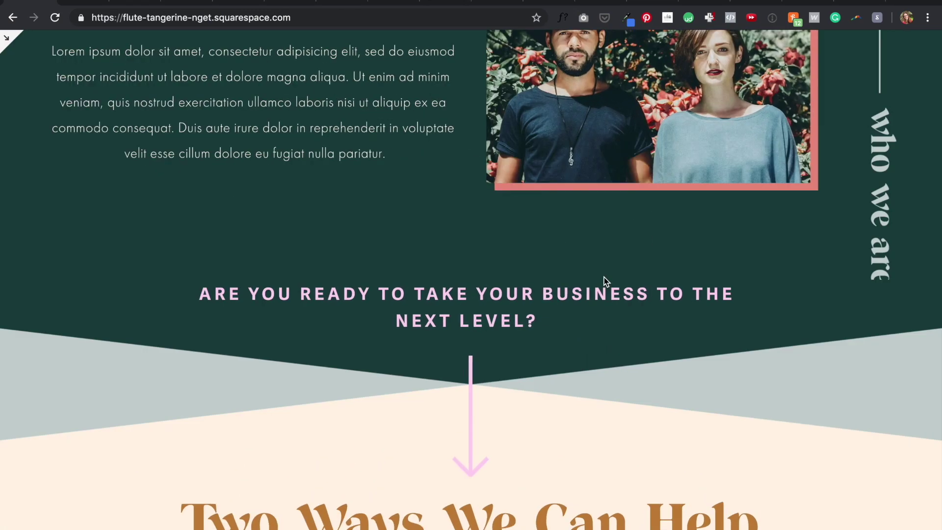
scroll(605, 280, "down", 3)
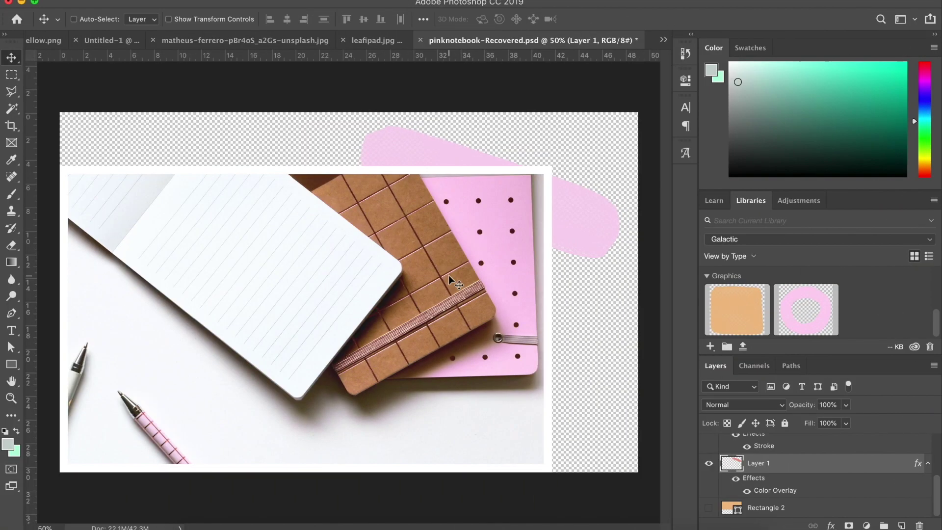
Switch to Photoshop, place hand-drawn stars on a new layer over the notebook photo's upper edge and color them with library swatch #C7D2D0.
key("super+shift+alt+n")
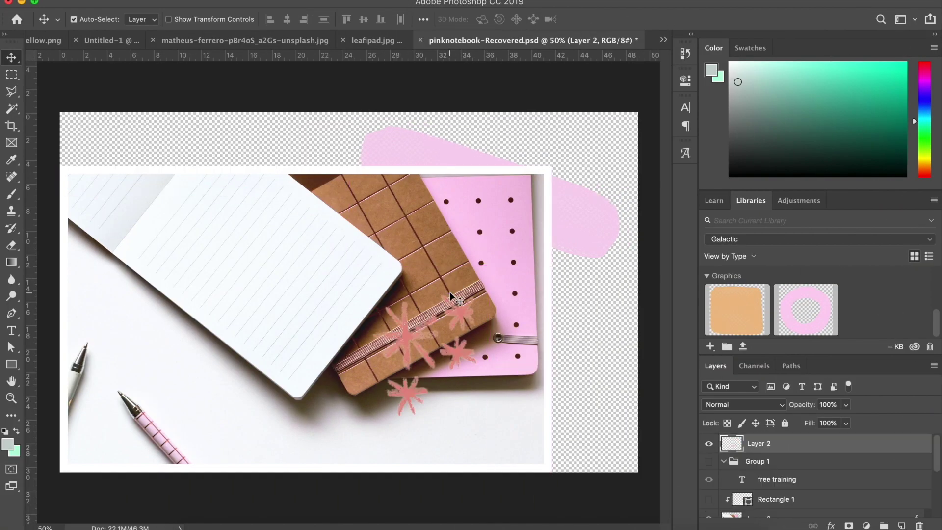
left_click_drag(442, 308, 338, 145)
scroll(804, 313, "up", 3)
left_click_drag(724, 299, 371, 157)
left_click_drag(432, 192, 431, 183)
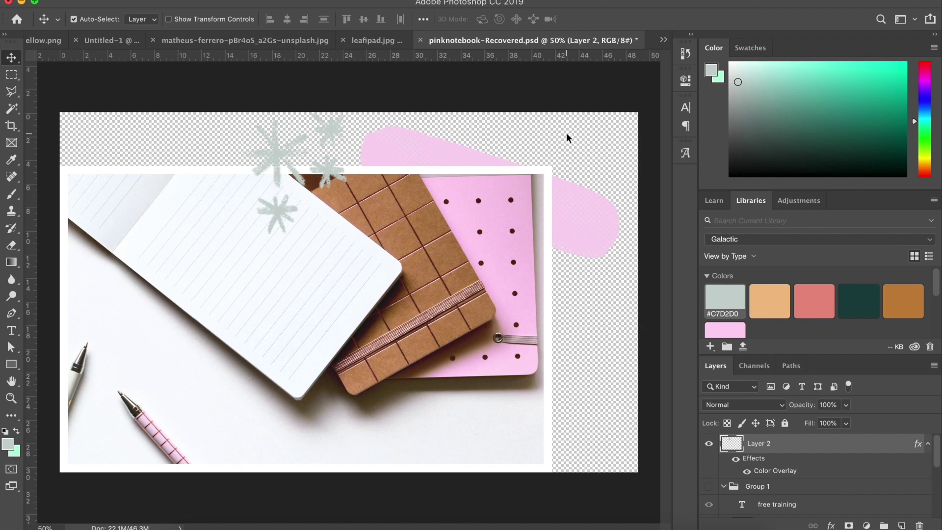
Export the notebook image for web as pinknotebook_pinkborder_stars.png in the SummerofDesign folder.
key("super+alt+shift+s")
left_click(569, 488)
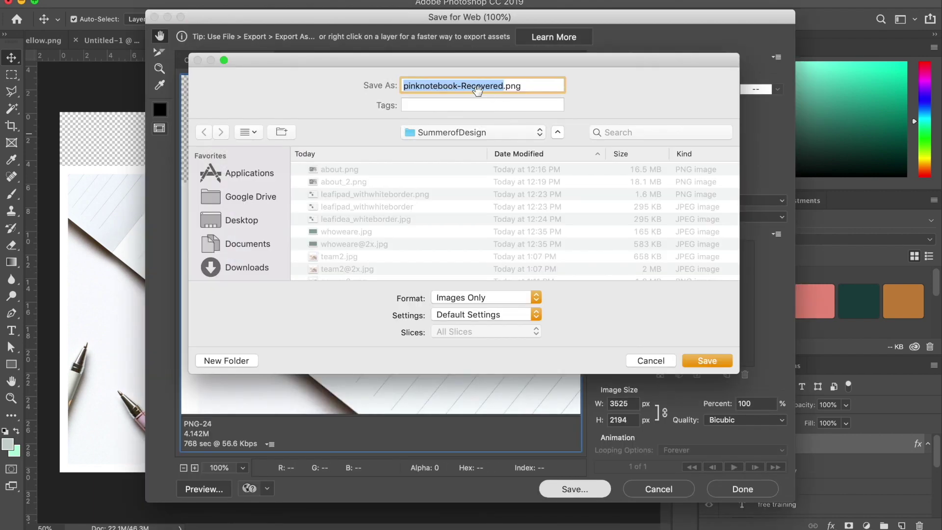
scroll(383, 191, "down", 5)
left_click(385, 200)
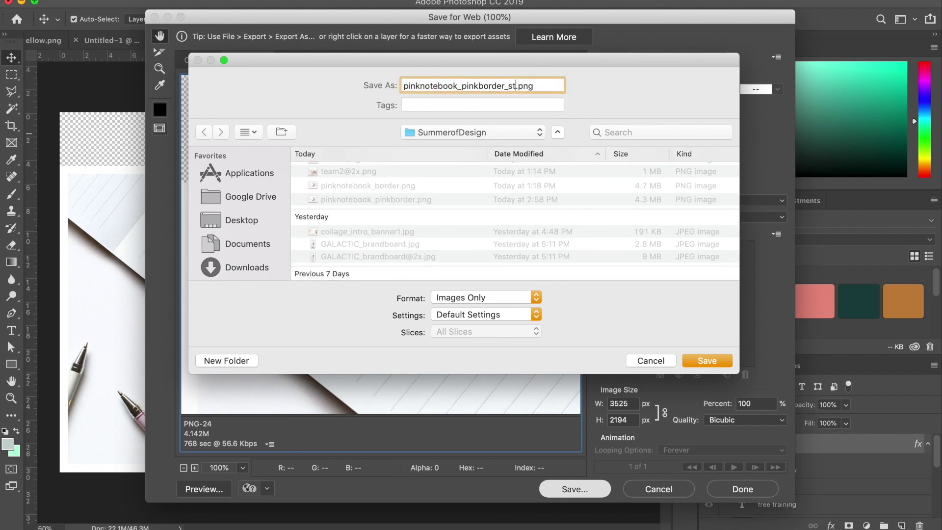
type("ars")
key("Return")
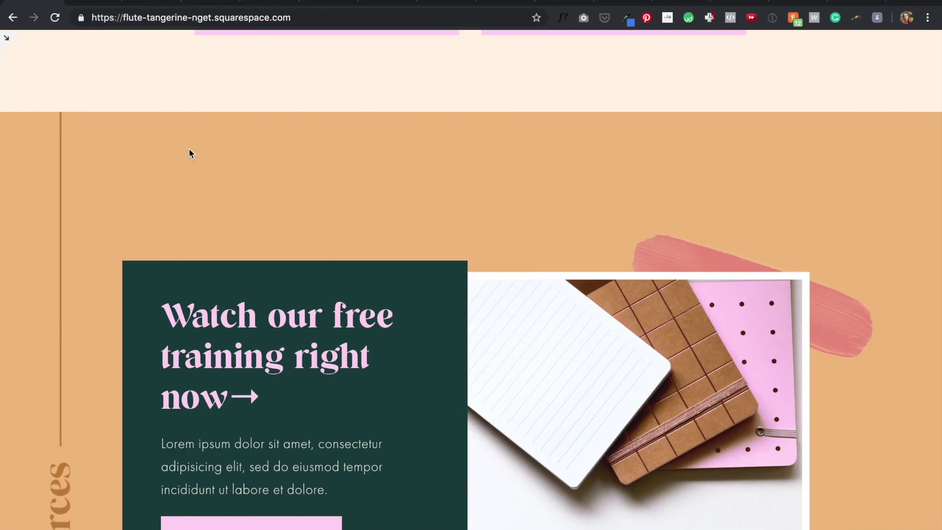
Switch to Squarespace, replace the Lead Magnet section's pinknotebook_border.png with pinknotebook_pinkborder_stars.png and save the section.
scroll(77, 47, "down", 4)
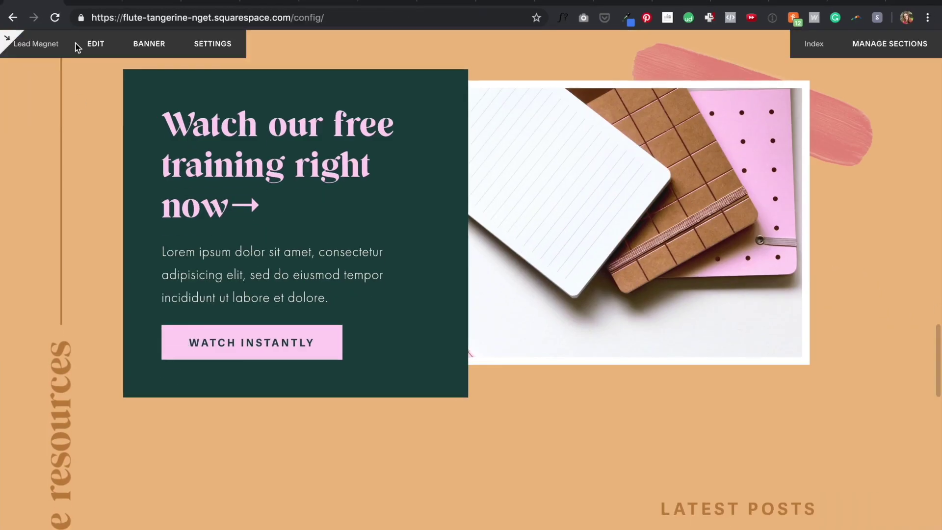
left_click(78, 45)
left_click(575, 175)
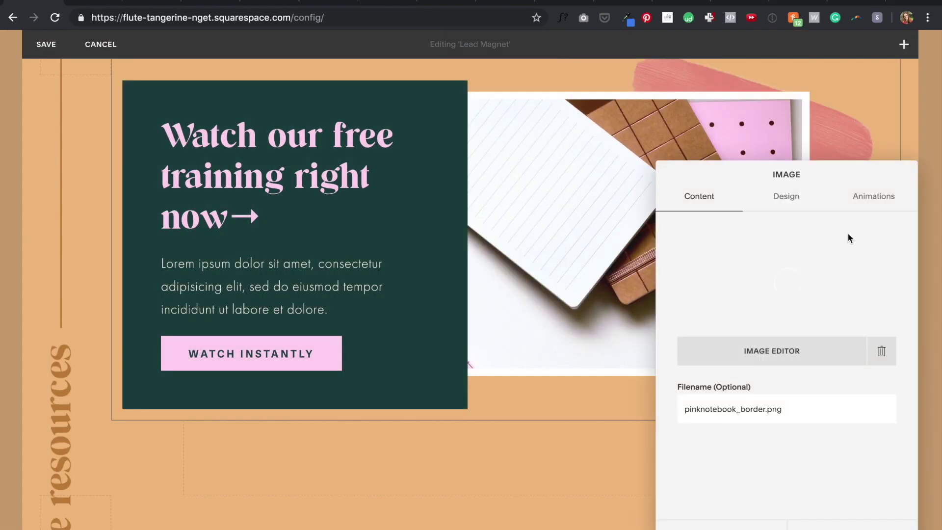
left_click(881, 351)
left_click(786, 277)
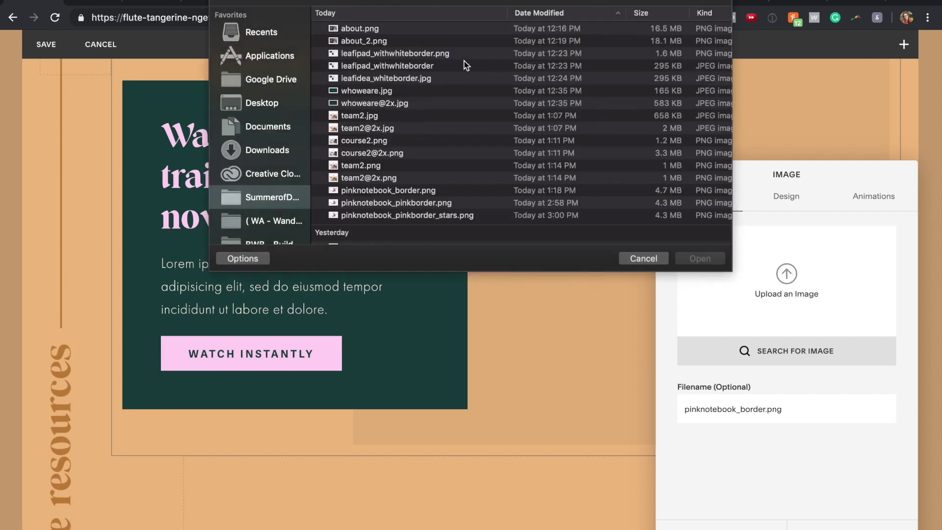
double_click(396, 191)
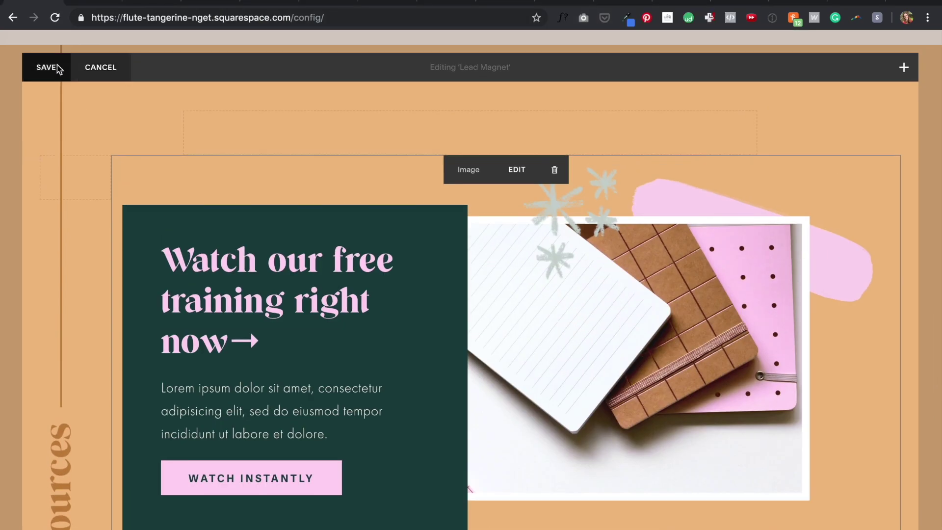
left_click(57, 67)
left_click(188, 47)
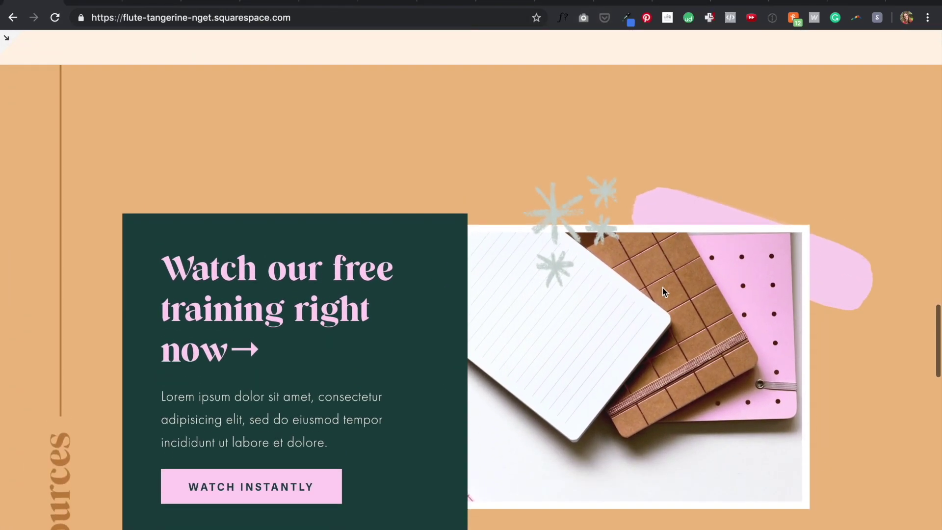
scroll(663, 292, "down", 10)
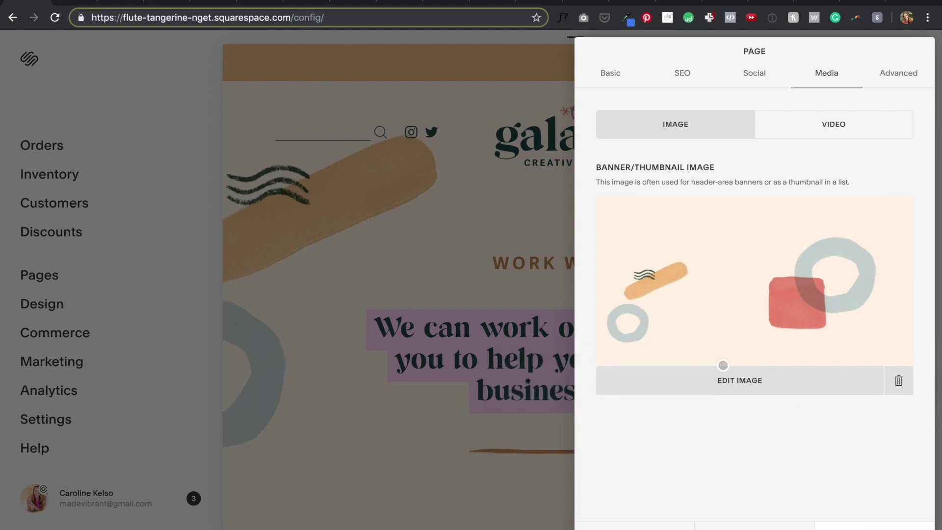
Save the Work With Us page settings with the painted-shapes banner image and look over the page.
left_click(874, 526)
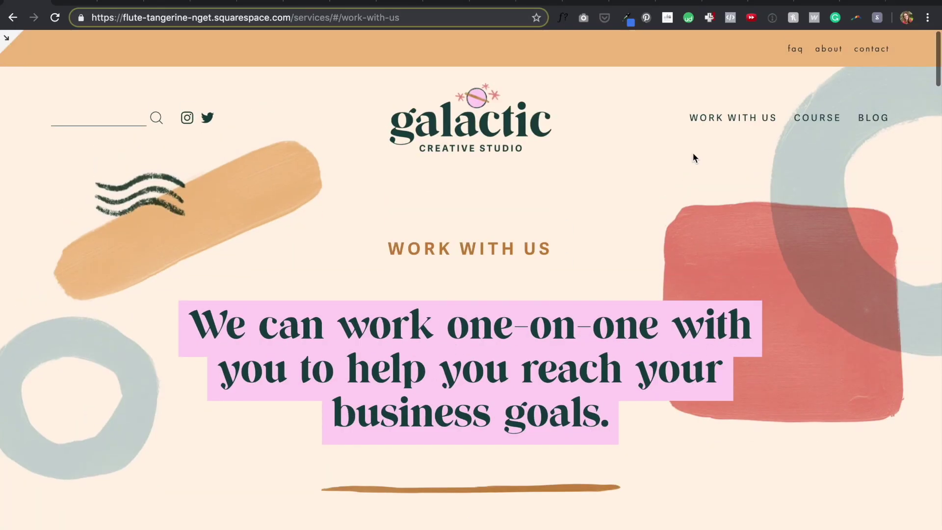
scroll(693, 154, "down", 7)
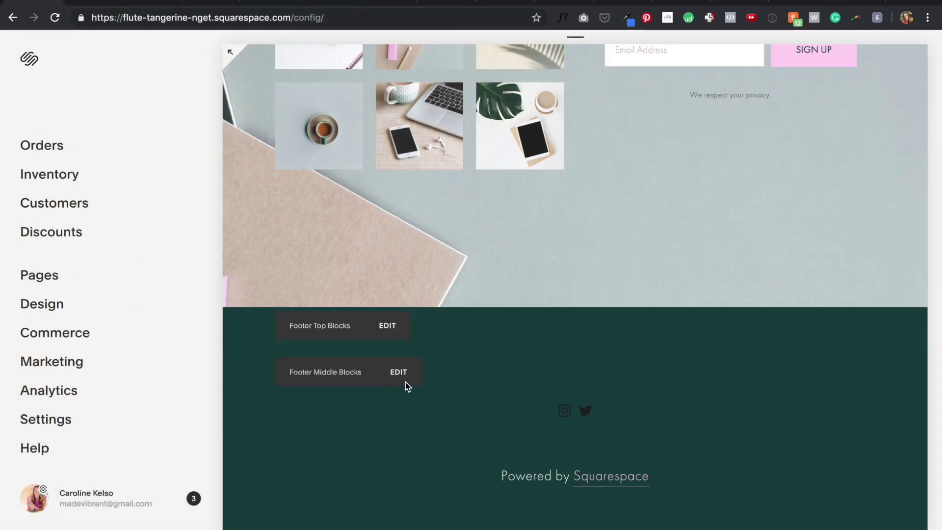
Add a grid gallery to the Footer Top Blocks and upload six stock photos from the SummerofDesign folder.
left_click(405, 381)
left_click(35, 405)
left_click(185, 454)
left_click(618, 325)
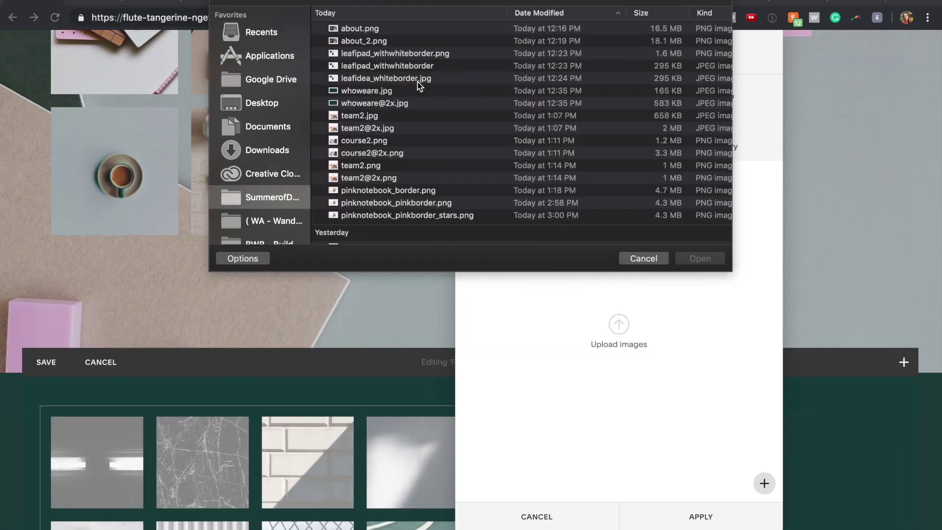
double_click(419, 83)
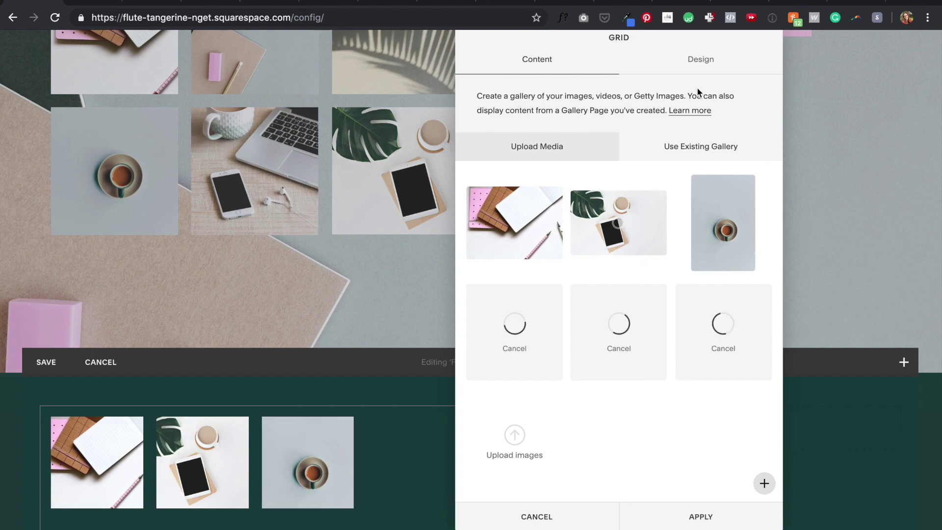
Lay out the footer gallery three images per row and move the laptop-and-phone photo after the palm-shadow photo.
left_click(700, 60)
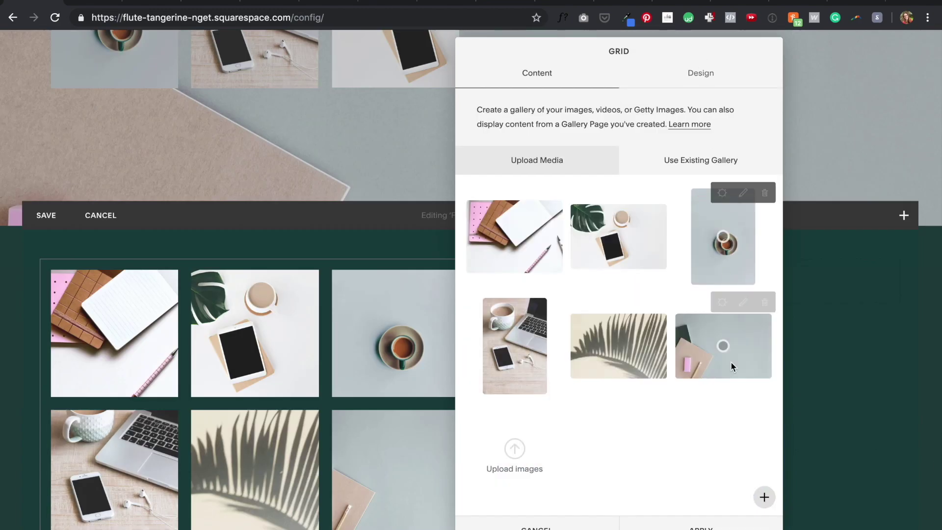
left_click_drag(731, 361, 568, 370)
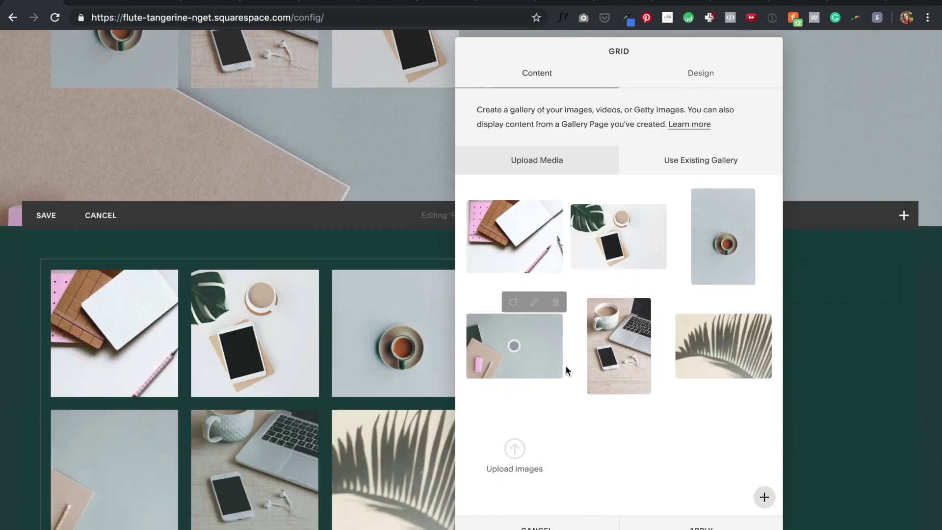
left_click_drag(620, 349, 757, 357)
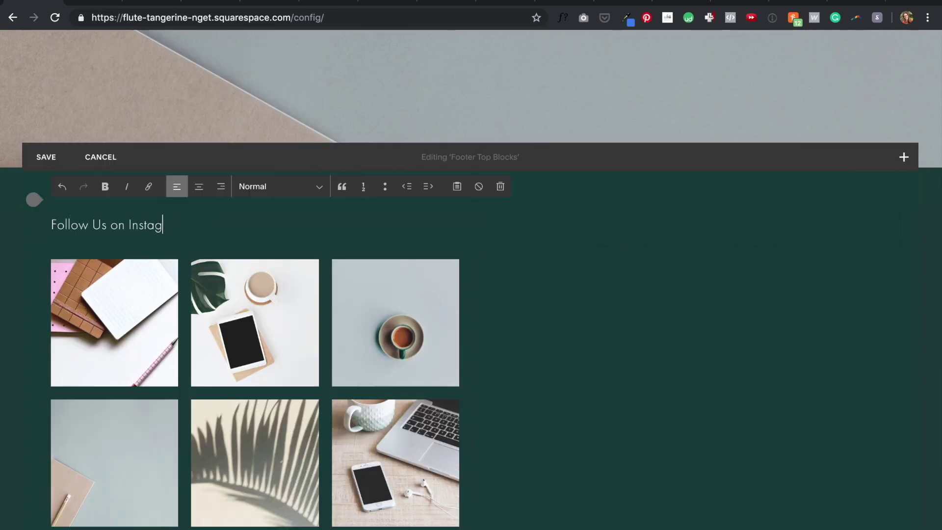
Complete the text above the gallery as "Follow Us on Instagram", format it as a centered heading and save the footer.
type("ram")
key("shift+Home")
left_click(280, 189)
left_click(284, 221)
left_click(199, 187)
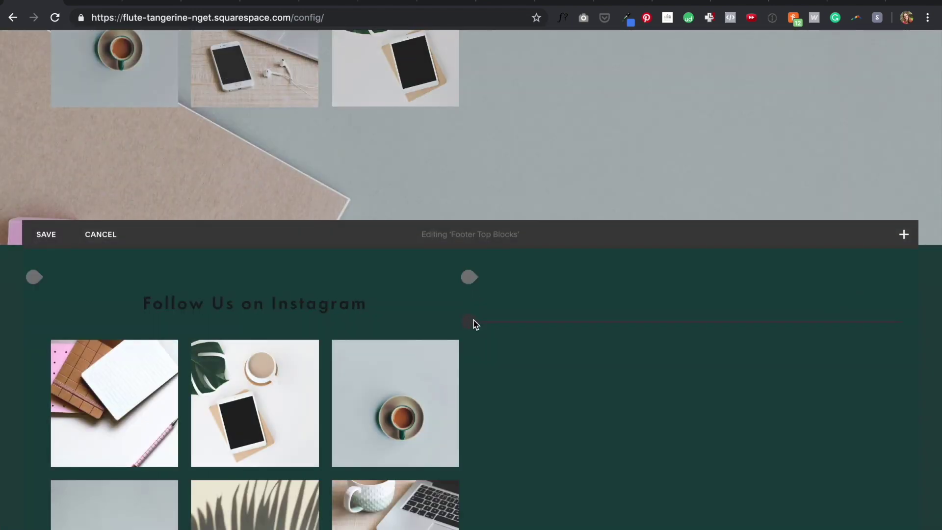
Add a newsletter sign-up block beside the Instagram gallery in the Footer Top Blocks.
left_click(475, 324)
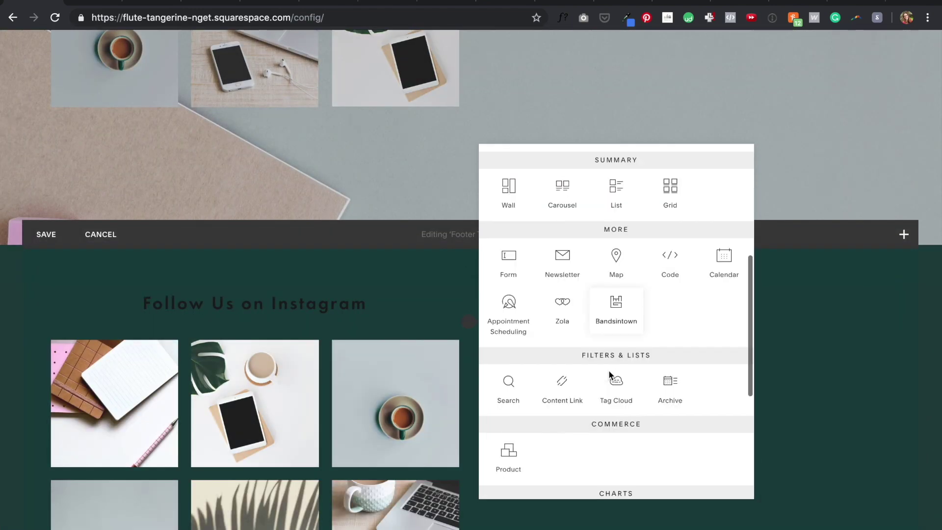
left_click(561, 258)
left_click(578, 397)
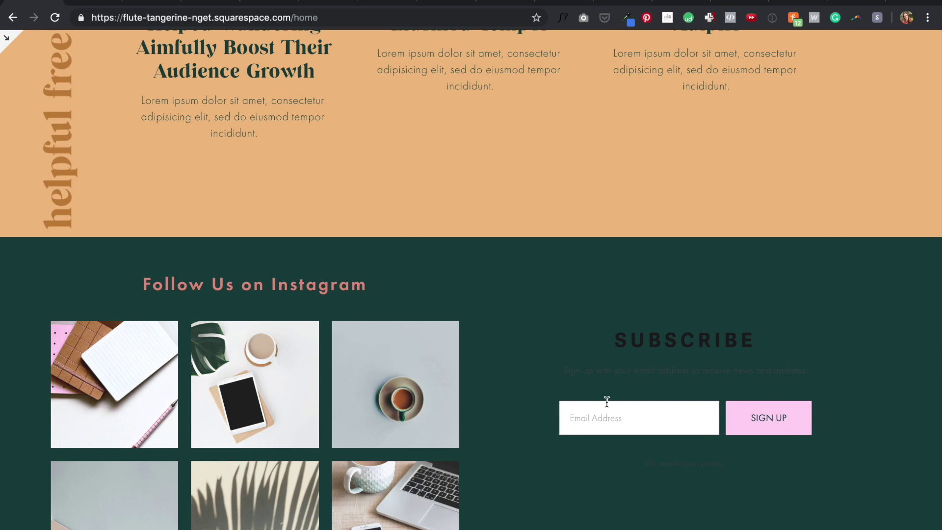
Open the Wandering Aimfully case study post from the home page and examine its title, body and the site footer.
scroll(607, 401, "up", 3)
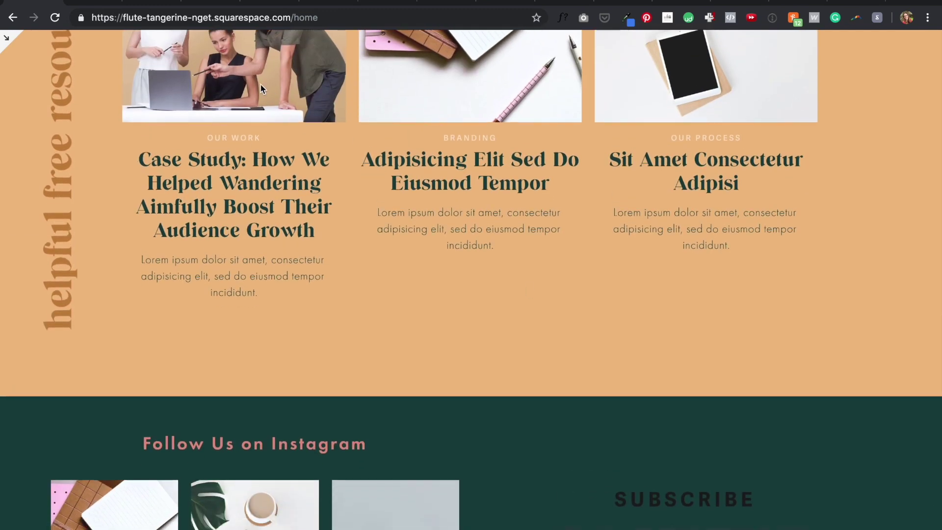
left_click(261, 89)
scroll(594, 226, "down", 1)
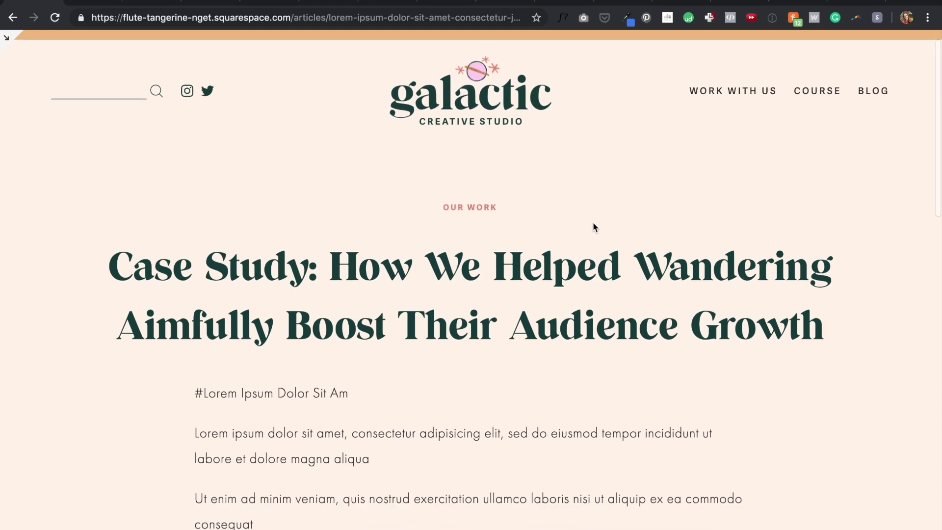
scroll(593, 221, "down", 20)
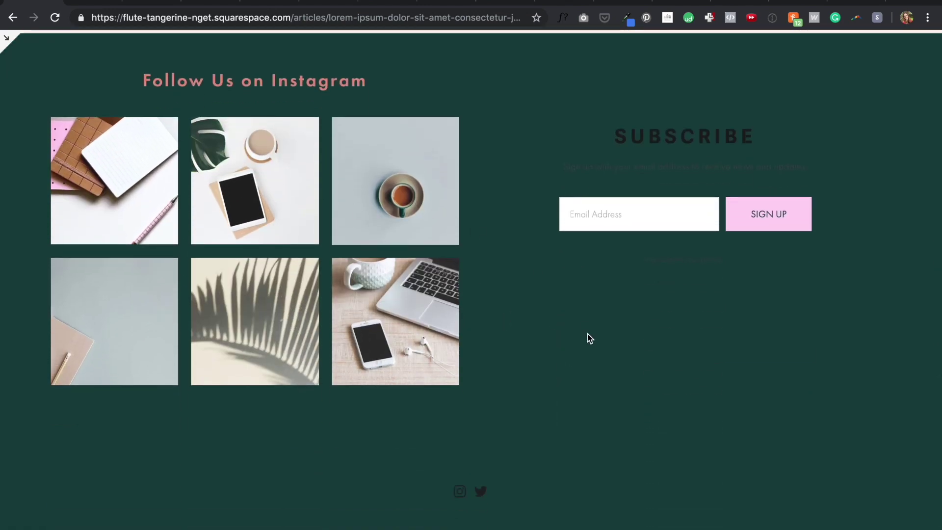
scroll(705, 227, "down", 2)
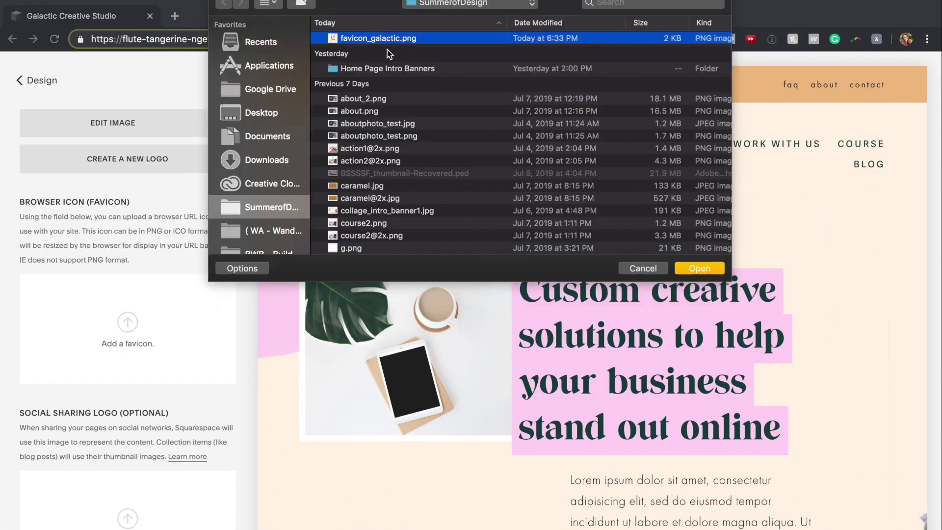
Upload the coral letter g as the browser icon and save the logo and title settings.
double_click(387, 38)
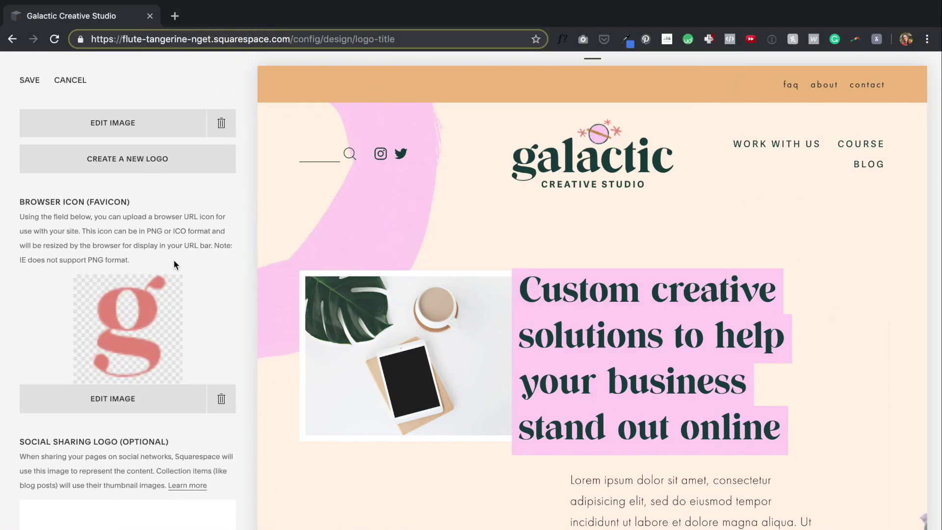
left_click(23, 80)
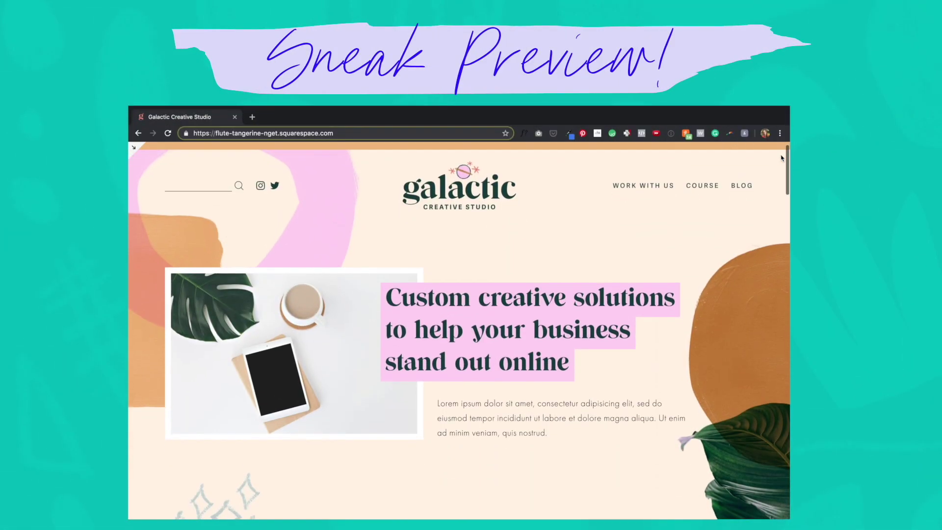
scroll(781, 157, "down", 6)
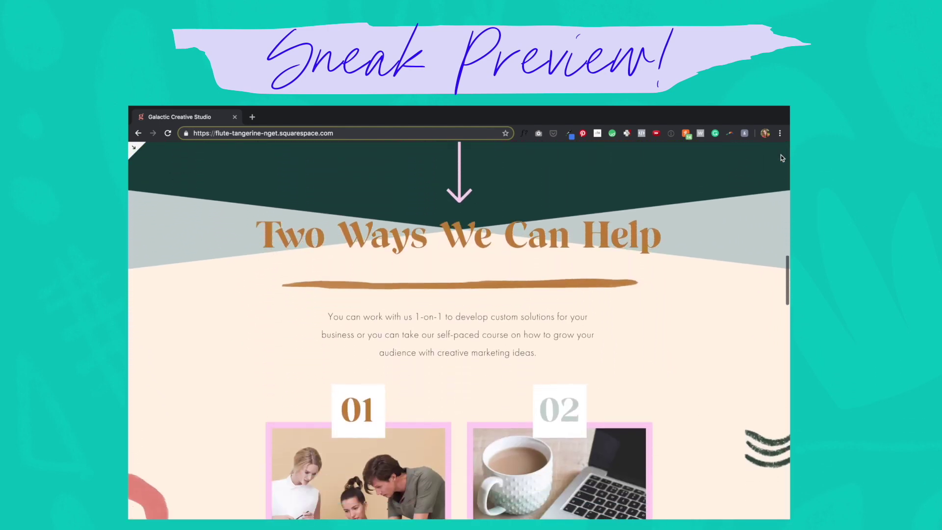
Review the finished home page from the hero section down to the newsletter form and footer.
scroll(781, 158, "down", 6)
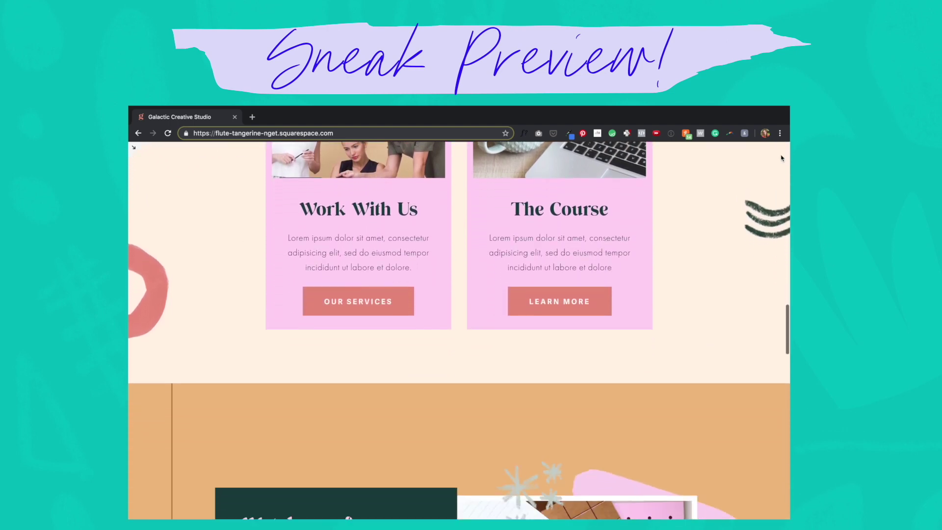
scroll(781, 158, "down", 6)
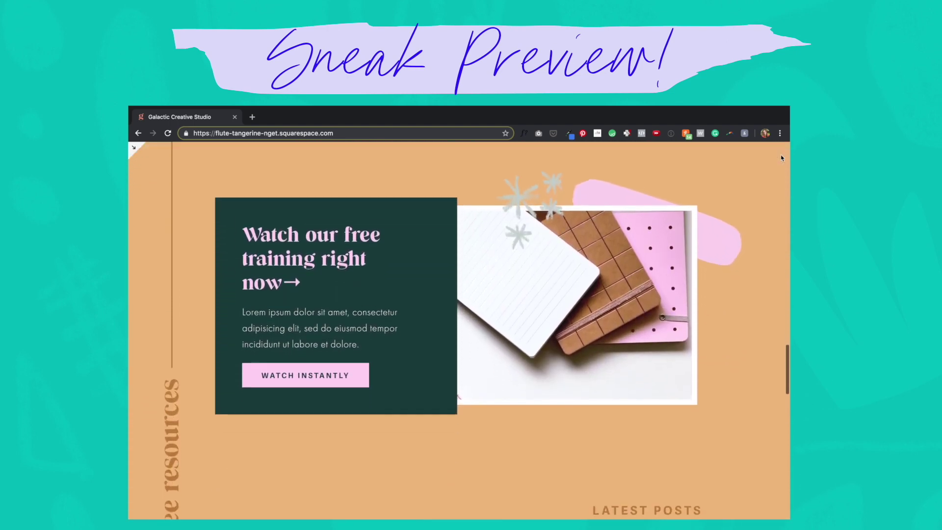
scroll(781, 156, "down", 7)
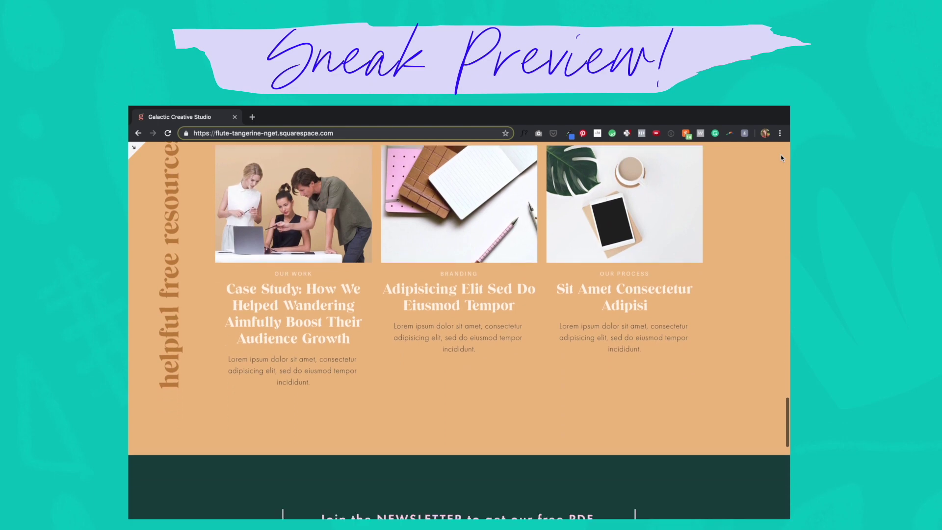
scroll(781, 157, "down", 6)
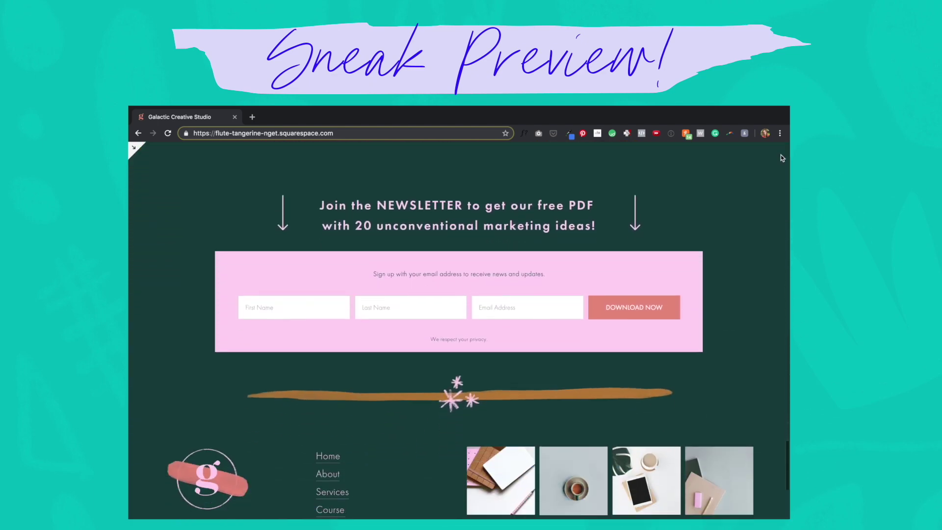